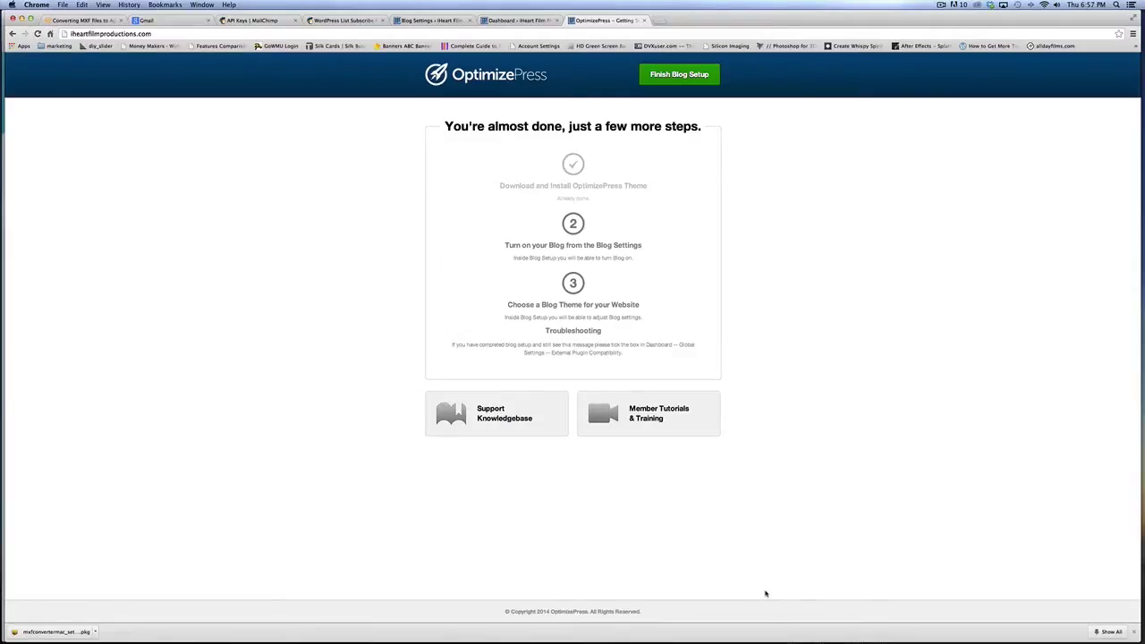
# - Leave the setup steps for the OptimizePress dashboard and briefly expand the API Key section
pyautogui.scroll(1, 763, 576)
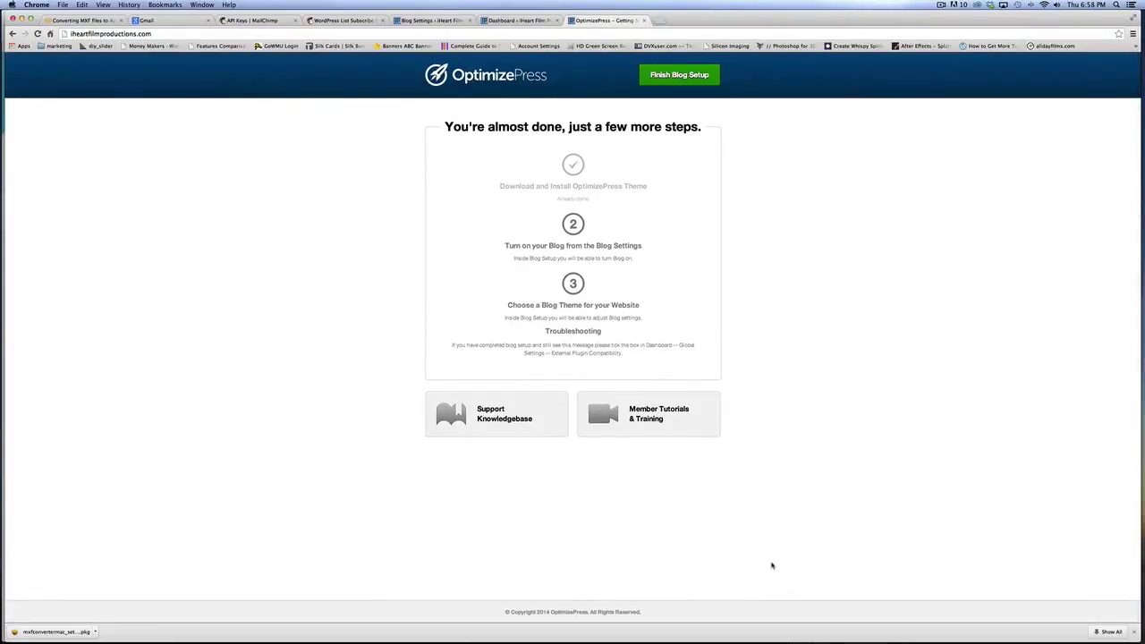
pyautogui.click(692, 78)
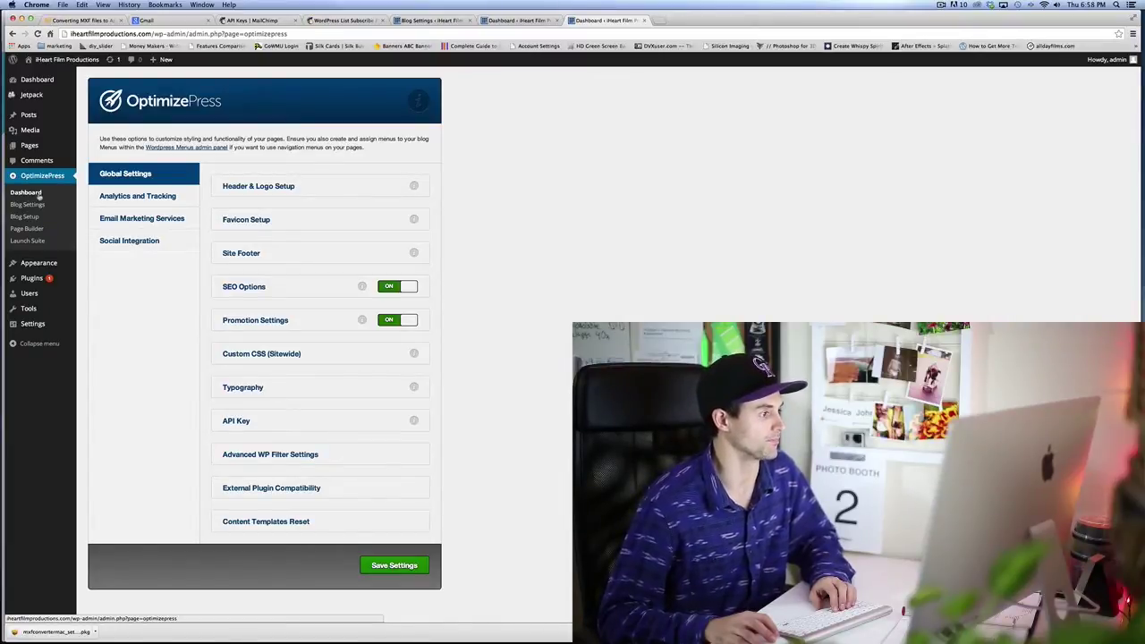
pyautogui.click(238, 422)
pyautogui.click(239, 422)
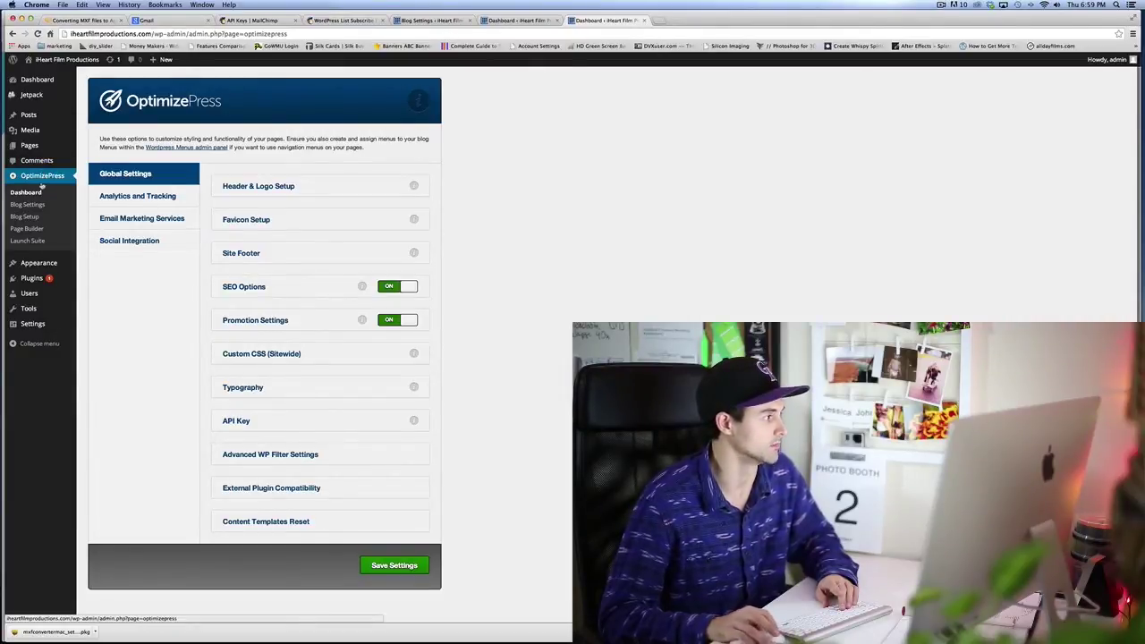
pyautogui.click(37, 220)
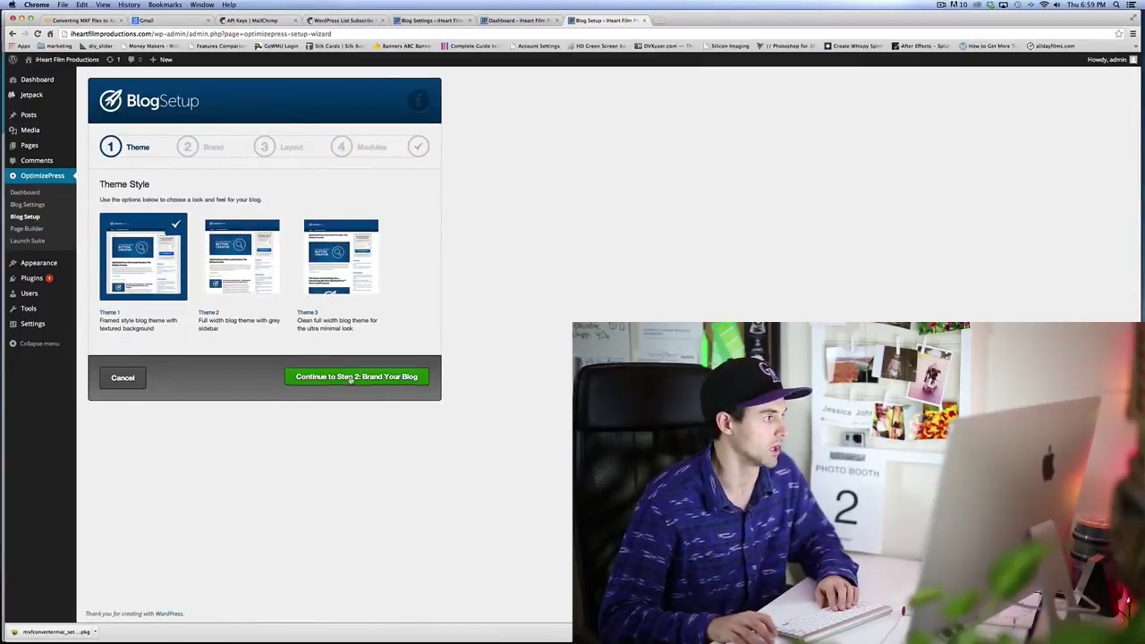
# - Keep Theme 1 and review the Brand step's header, favicon, colour and copyright sections
pyautogui.click(351, 377)
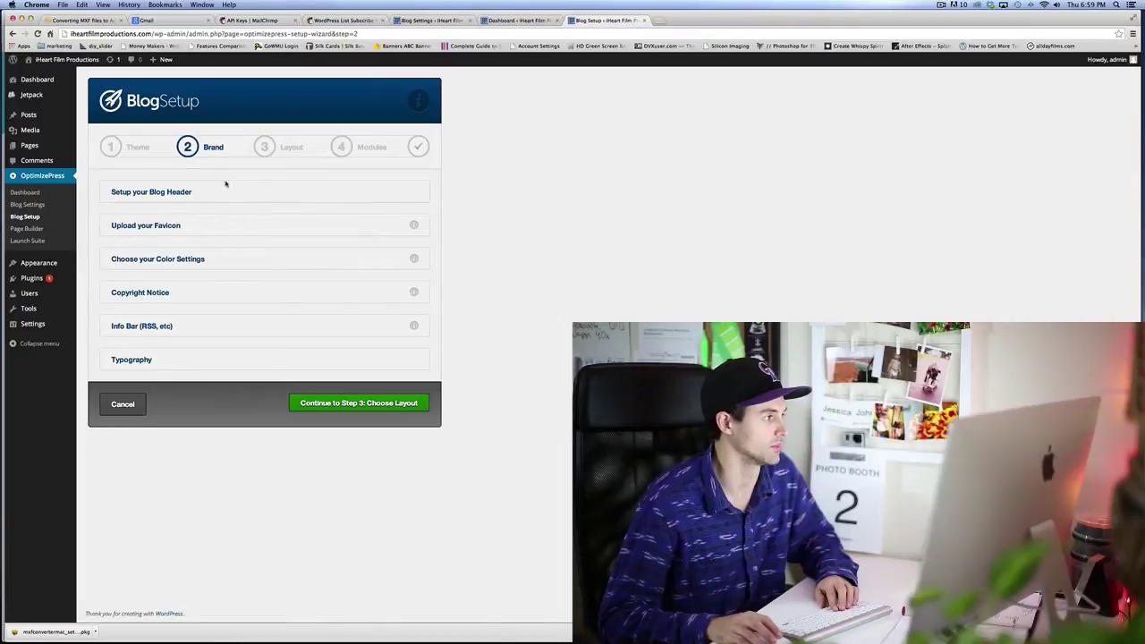
pyautogui.click(150, 194)
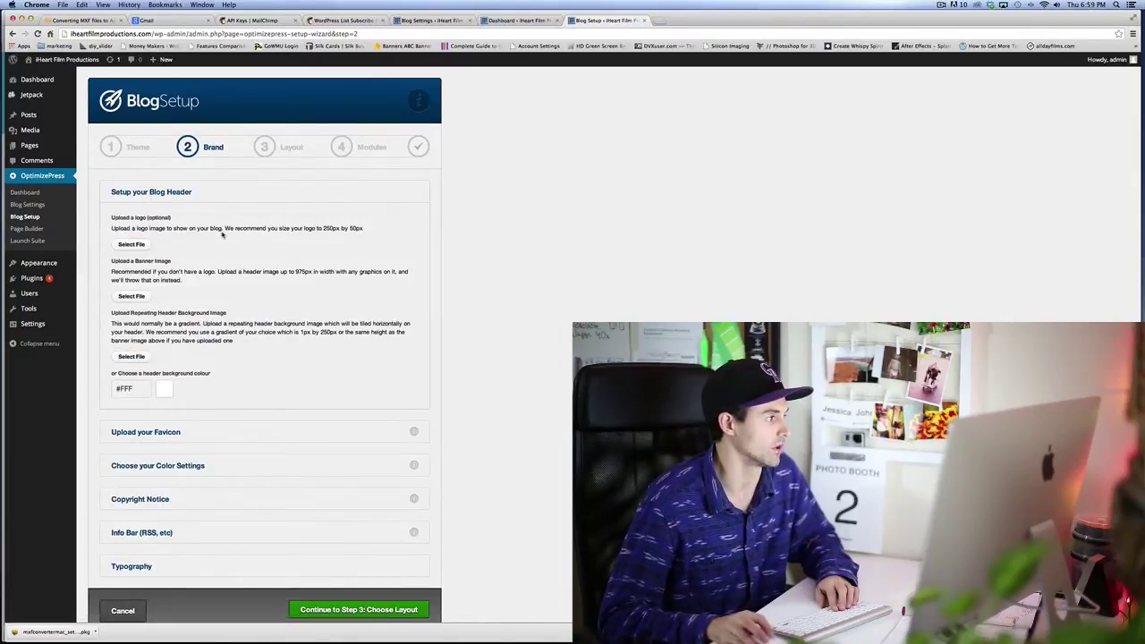
pyautogui.click(173, 433)
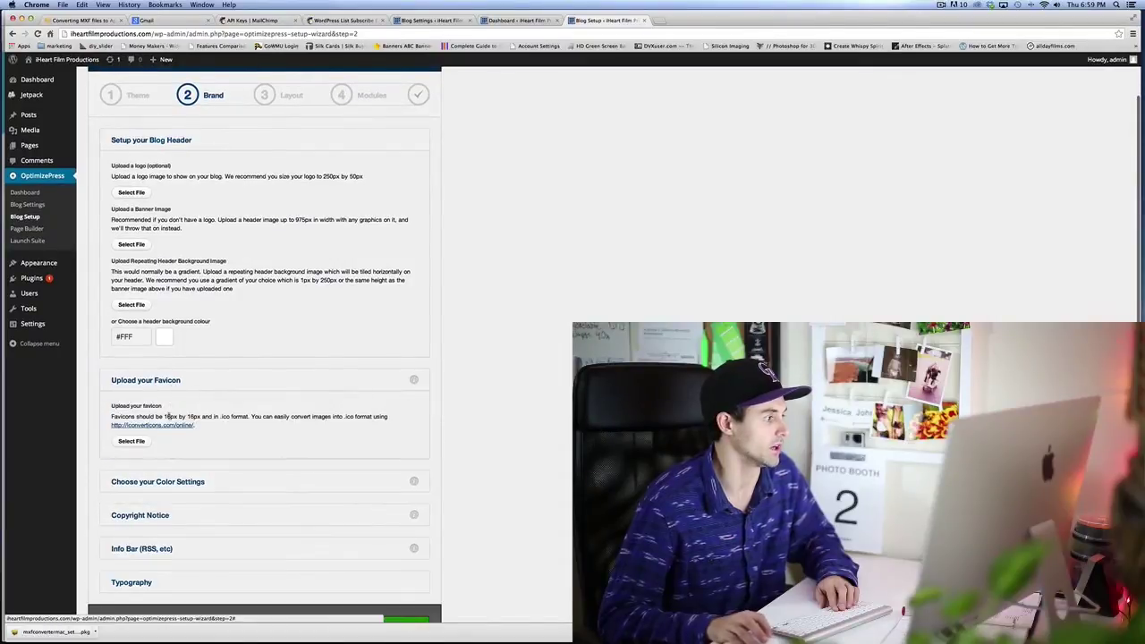
pyautogui.scroll(-3, 172, 409)
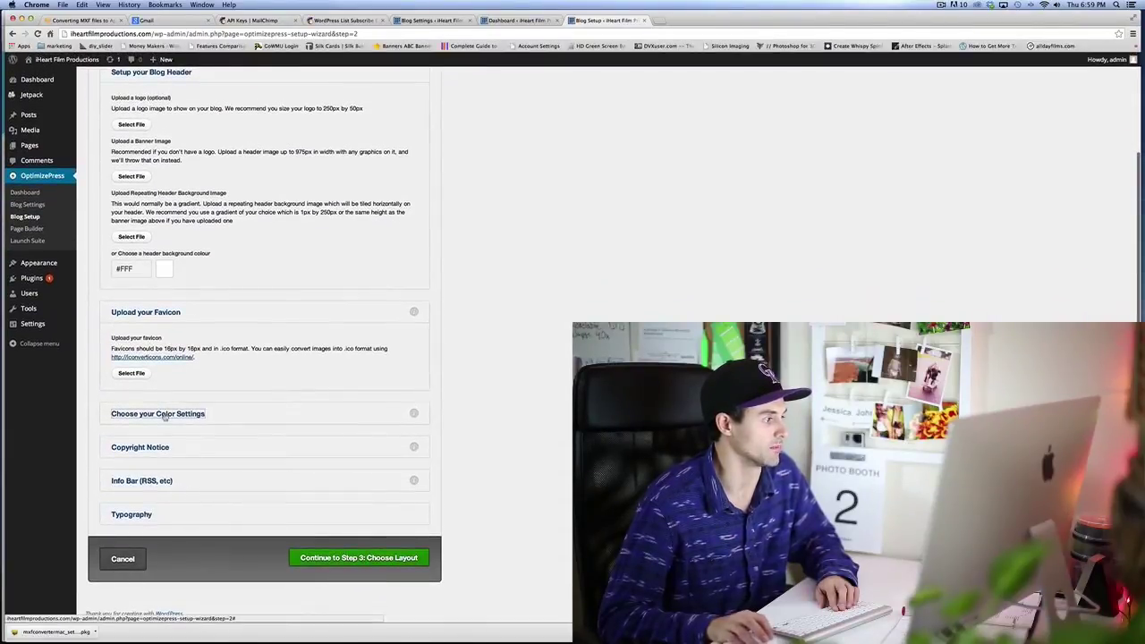
pyautogui.click(165, 415)
pyautogui.scroll(-4, 165, 420)
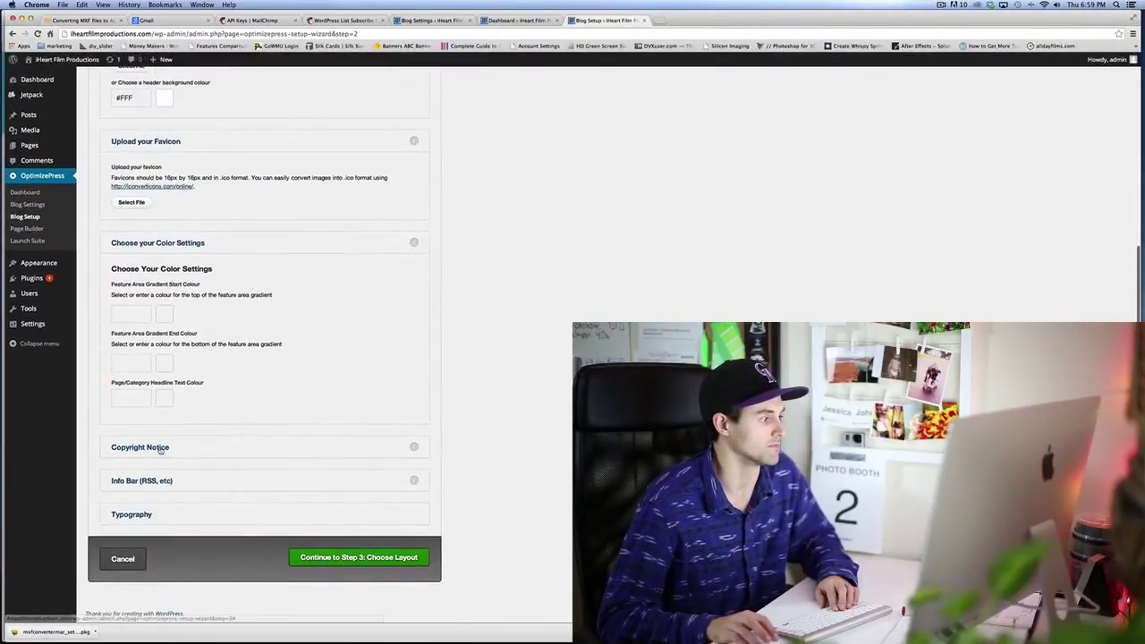
pyautogui.click(161, 449)
pyautogui.scroll(-1, 163, 450)
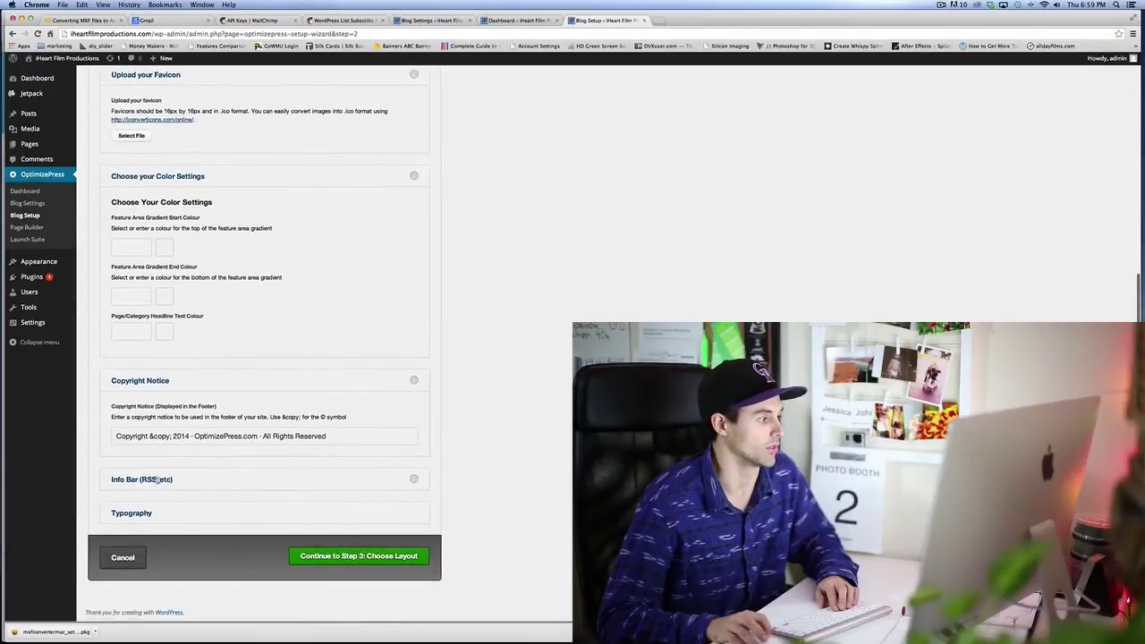
# - Continue through Layout to the Modules step and switch Side Bar Optin on
pyautogui.click(333, 577)
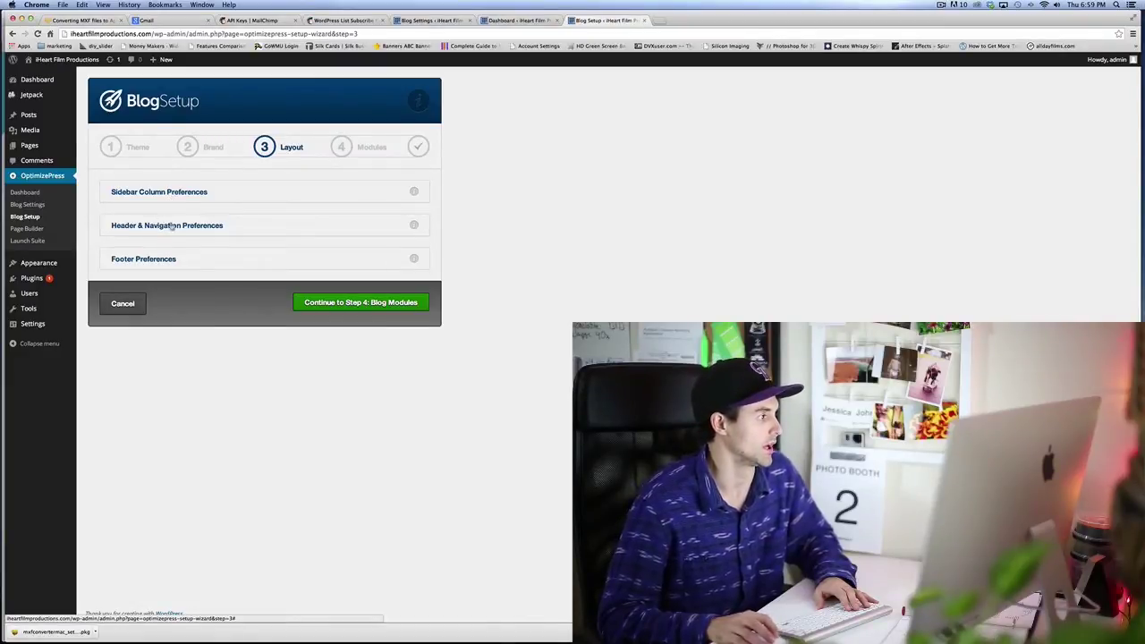
pyautogui.click(363, 304)
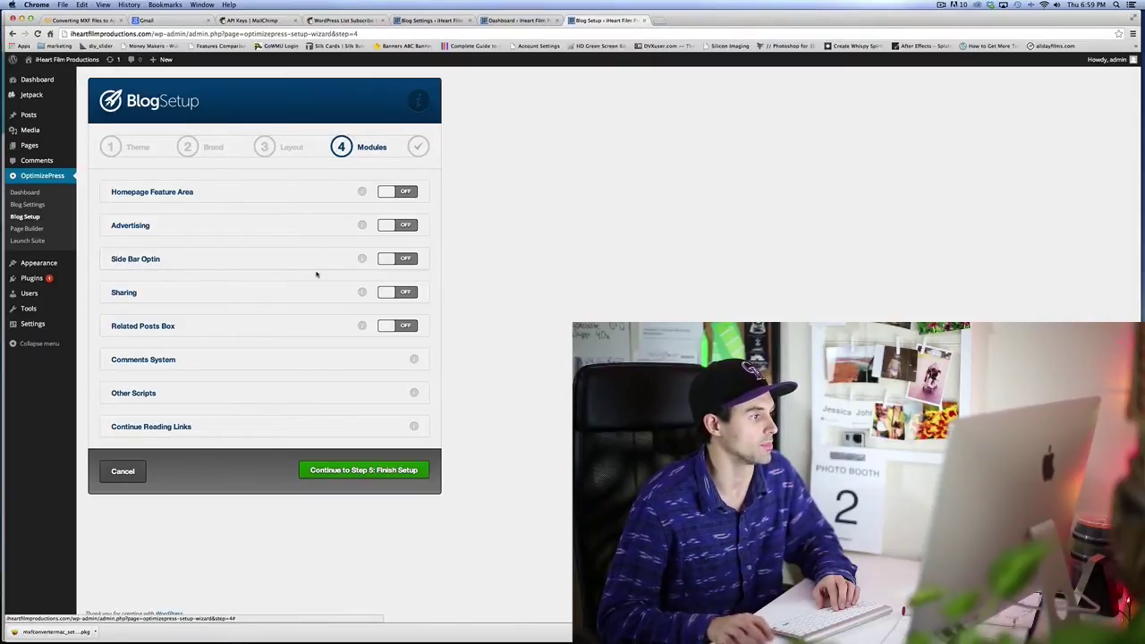
pyautogui.click(385, 258)
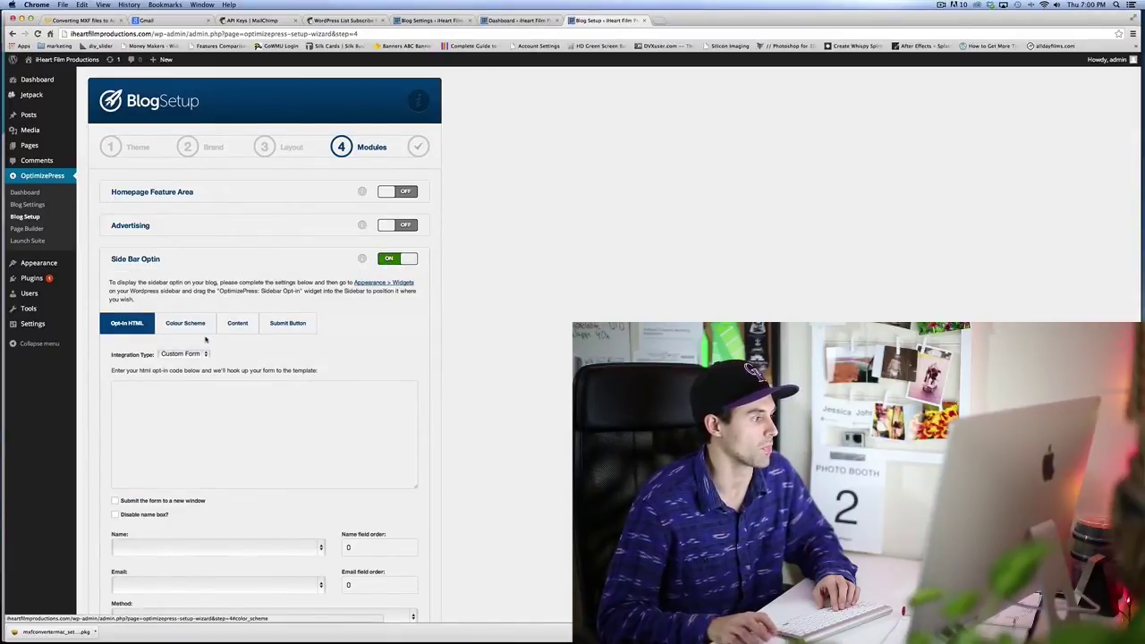
# - Review the opt-in's HTML, Colour Scheme and Content tabs, ending on the Style 1 preview
pyautogui.scroll(-4, 205, 338)
pyautogui.click(179, 172)
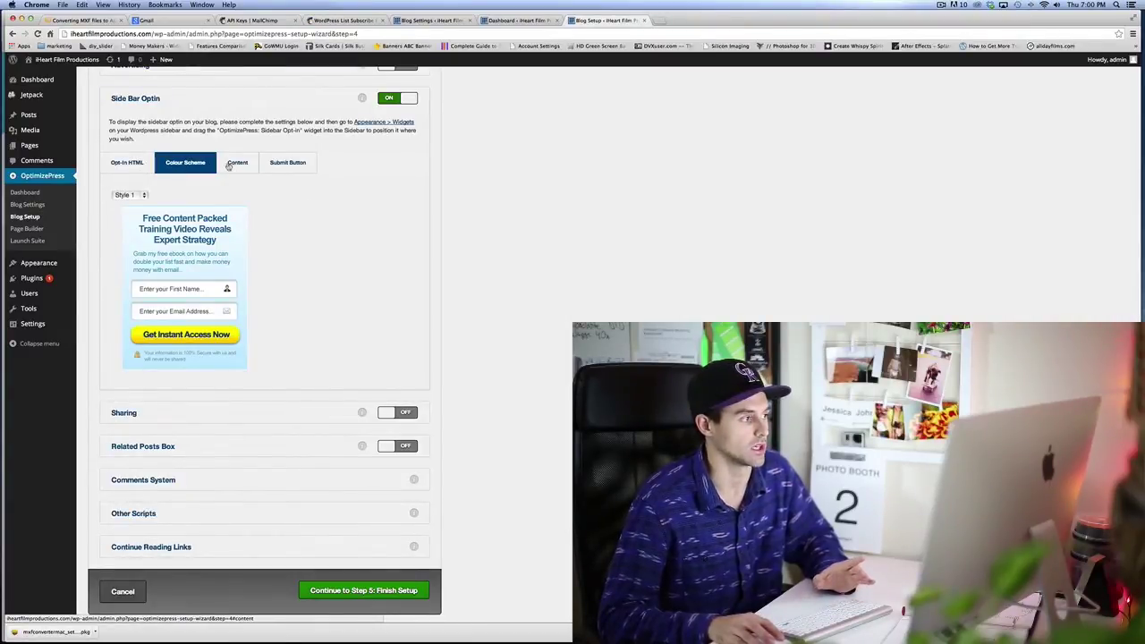
pyautogui.click(129, 164)
pyautogui.click(158, 167)
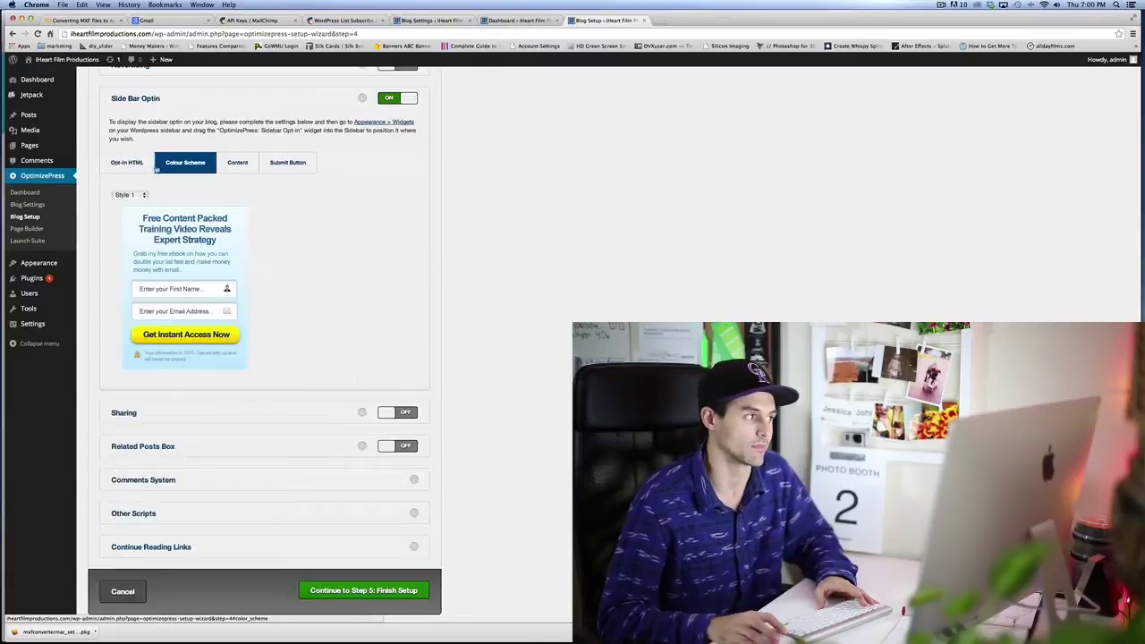
pyautogui.click(237, 165)
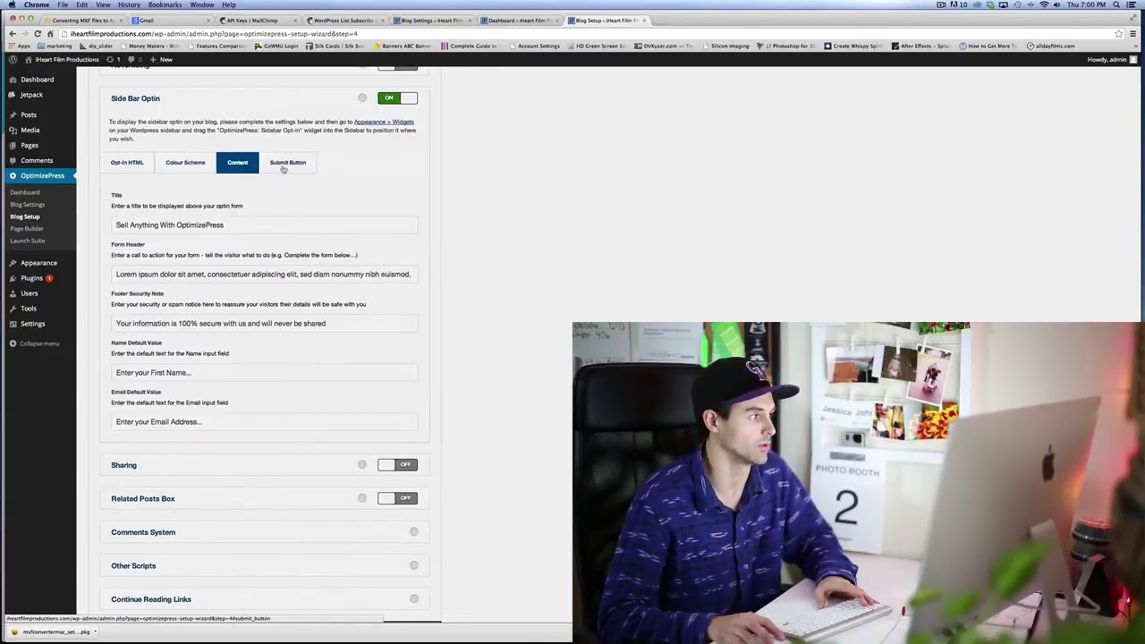
pyautogui.click(129, 164)
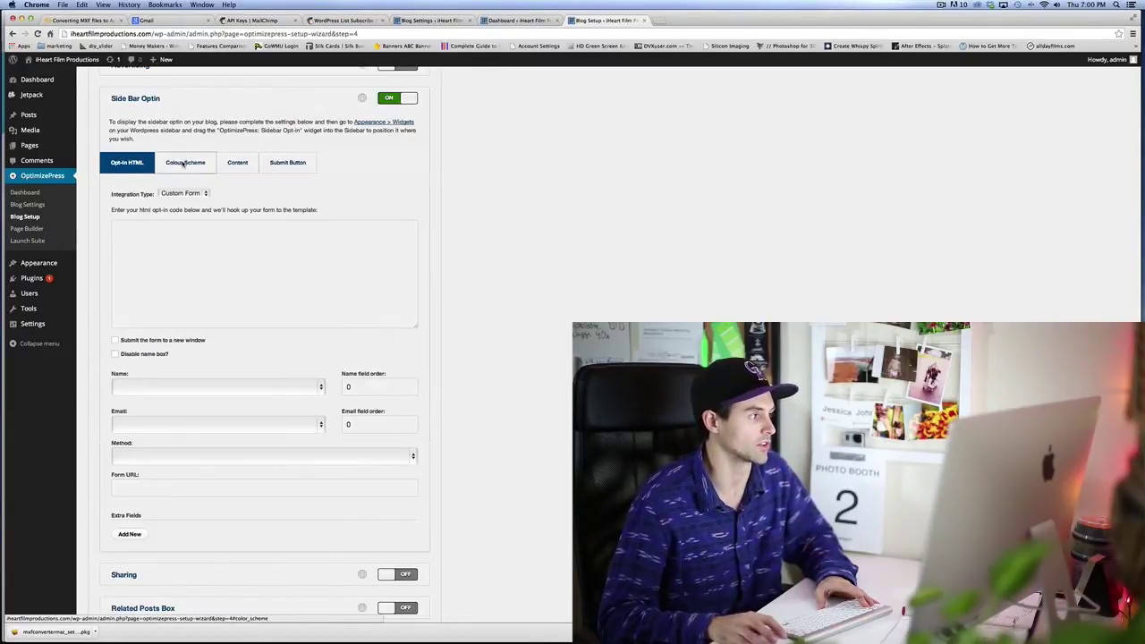
pyautogui.click(184, 162)
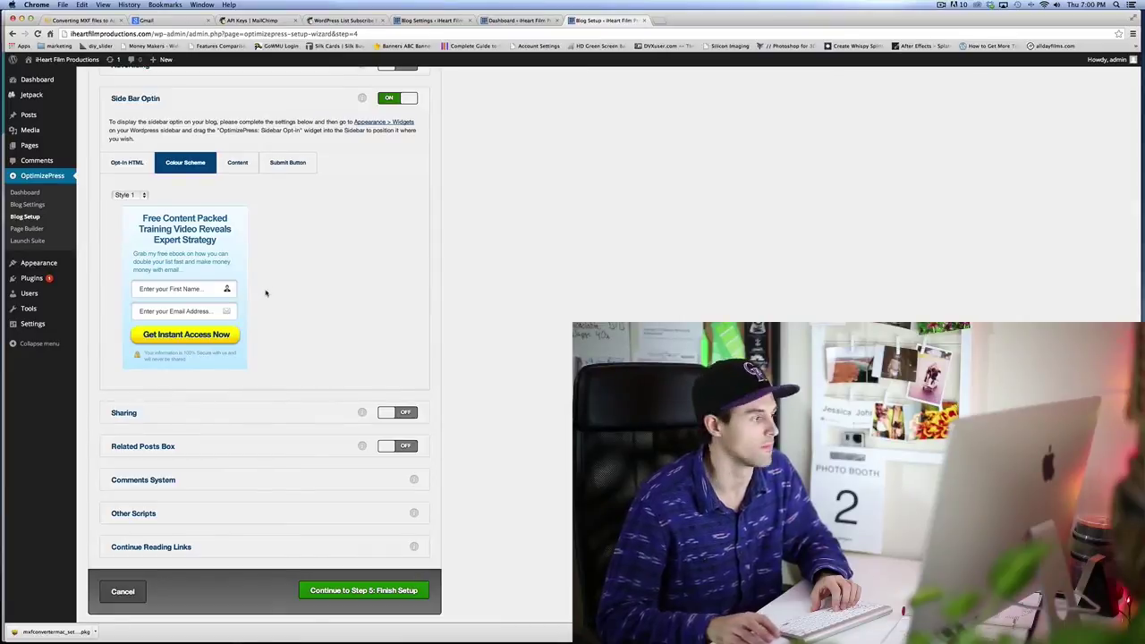
pyautogui.scroll(3, 266, 291)
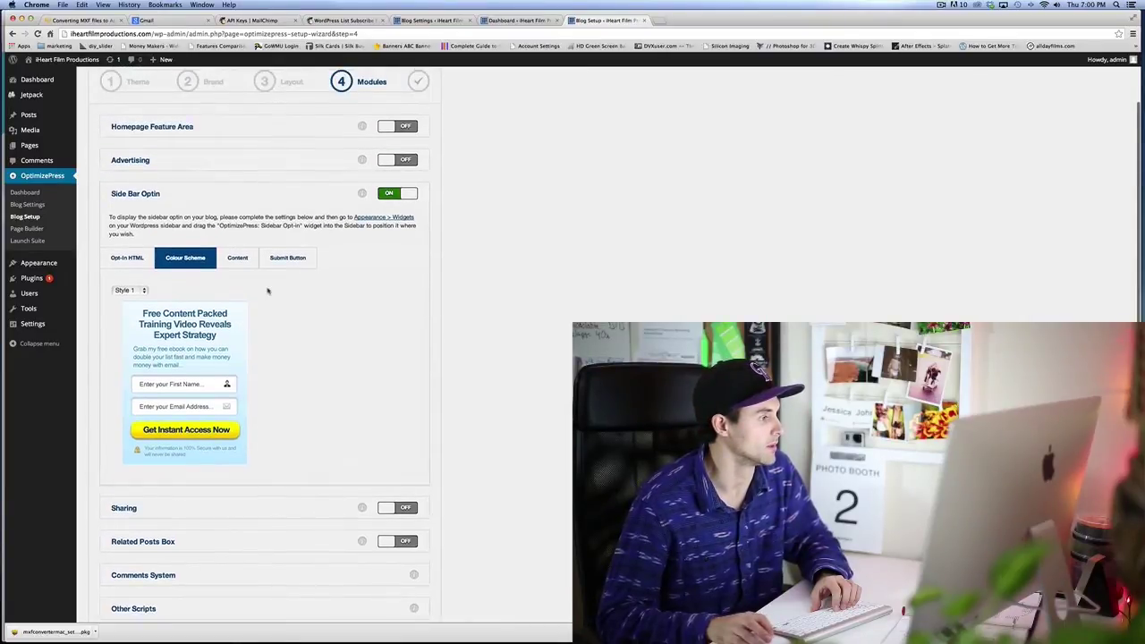
pyautogui.scroll(-1, 266, 291)
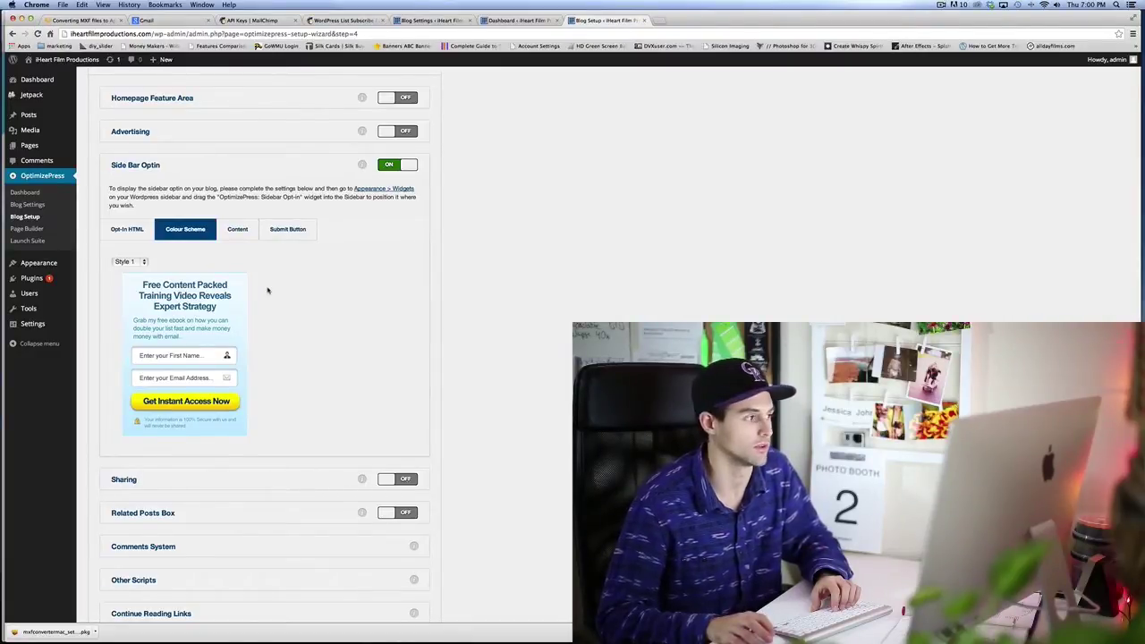
pyautogui.click(517, 20)
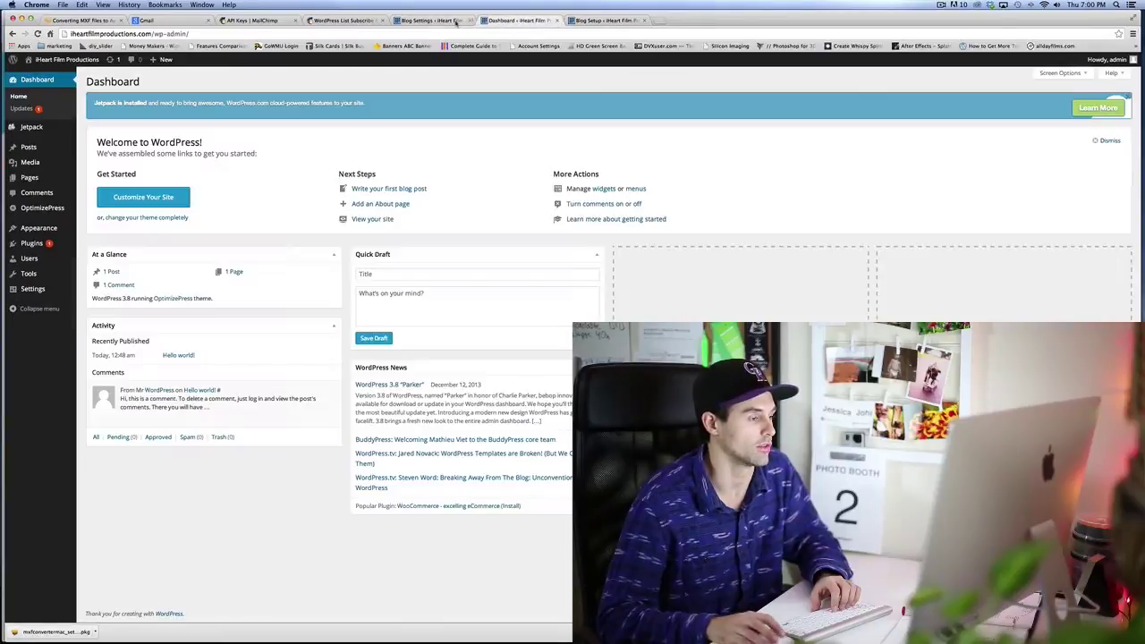
# - Go from the MailChimp tabs to the MailChimp dashboard and open Lists
pyautogui.click(367, 19)
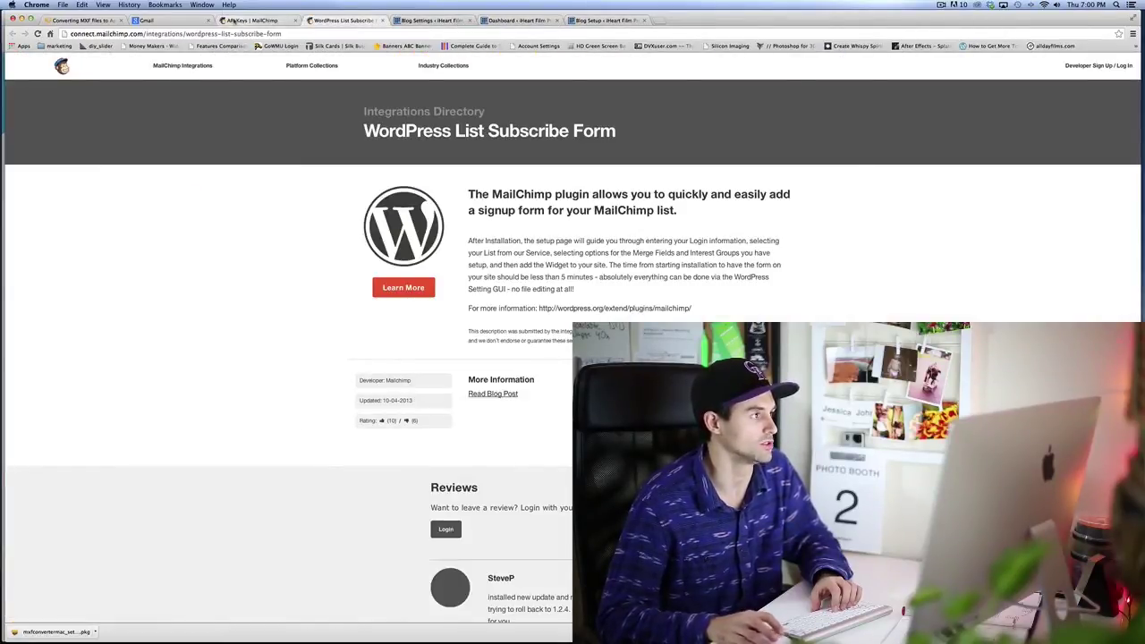
pyautogui.click(234, 20)
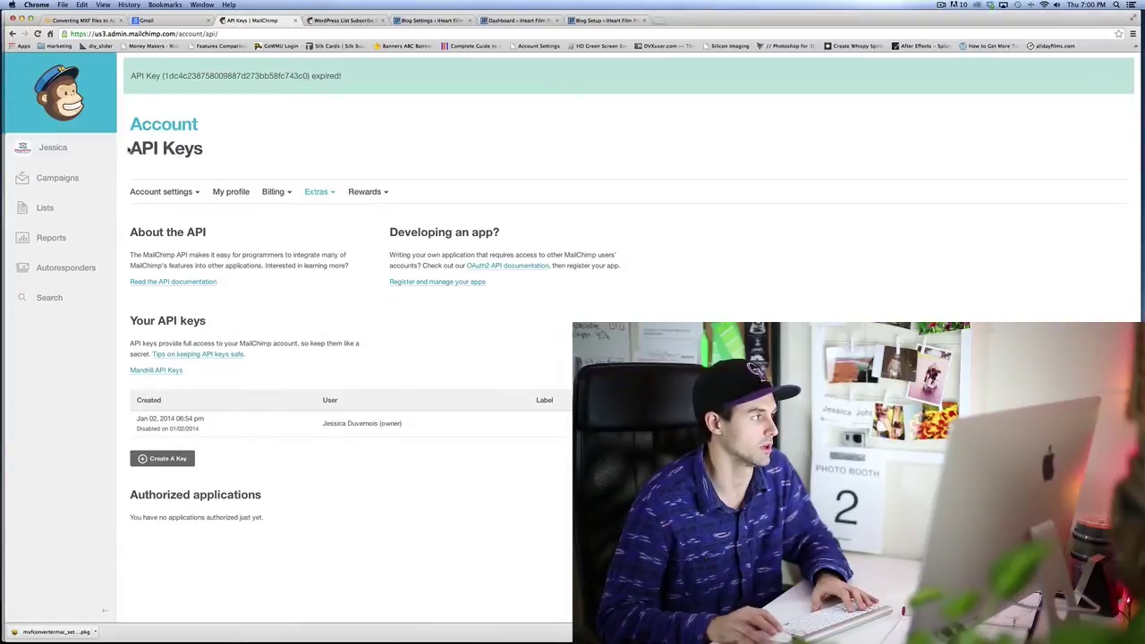
pyautogui.click(79, 108)
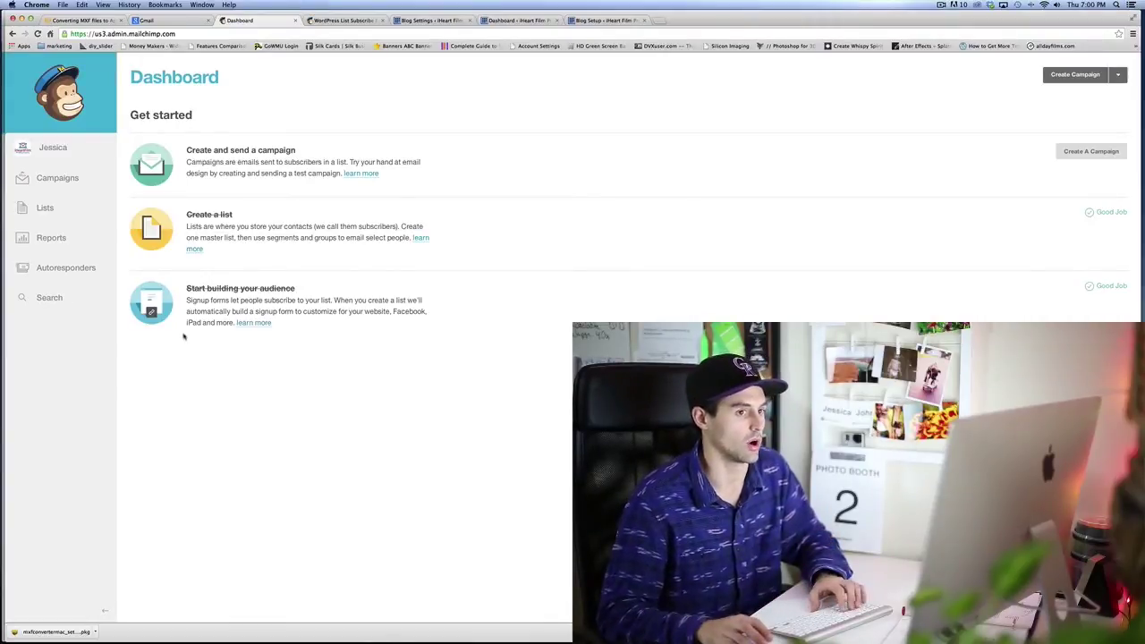
pyautogui.click(43, 207)
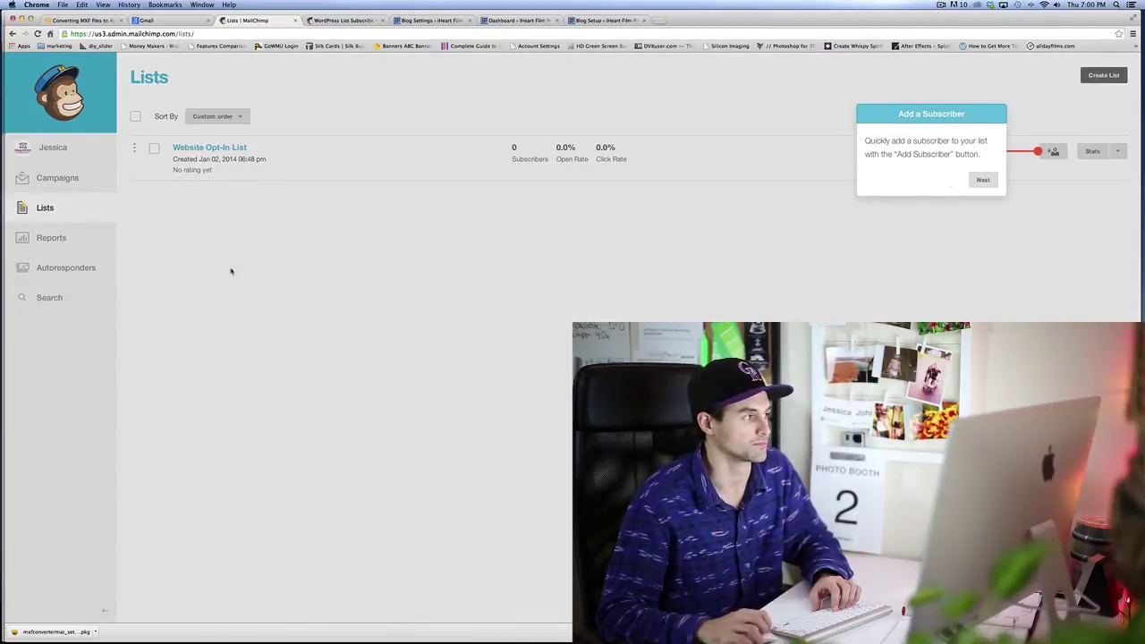
# - Dismiss the lists tour tips and go to MailChimp Account Settings
pyautogui.click(982, 180)
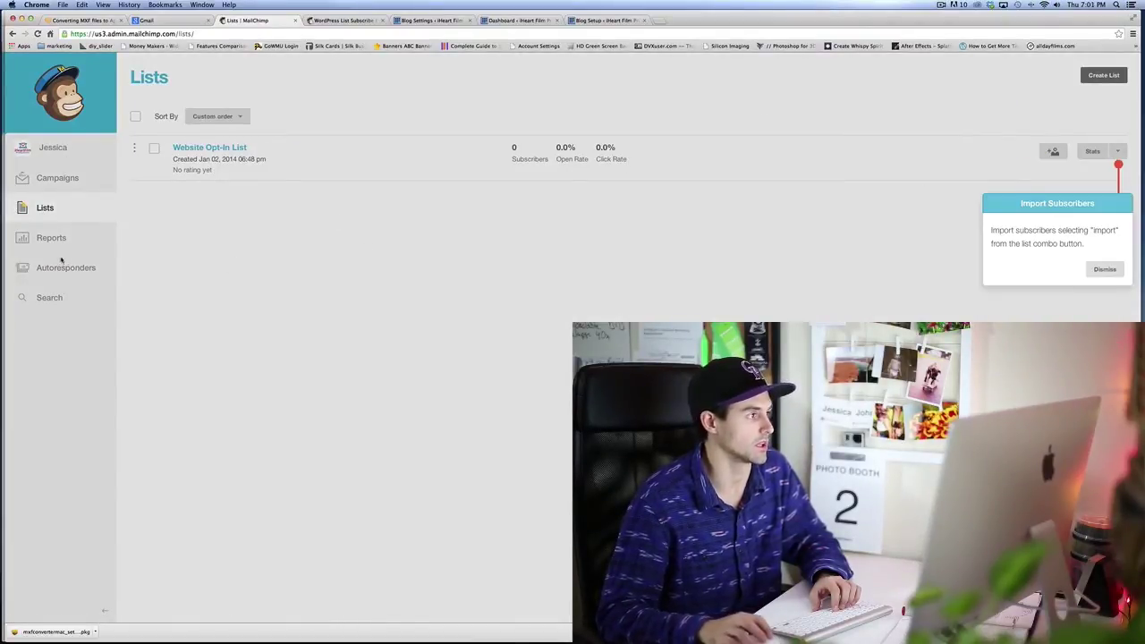
pyautogui.click(1105, 270)
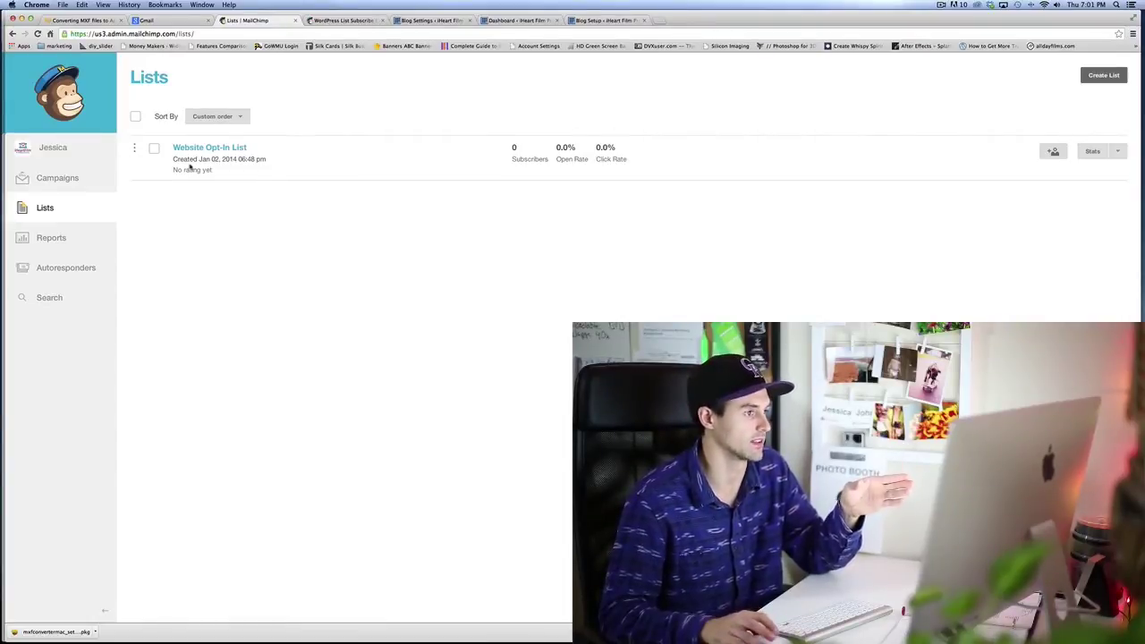
pyautogui.click(52, 151)
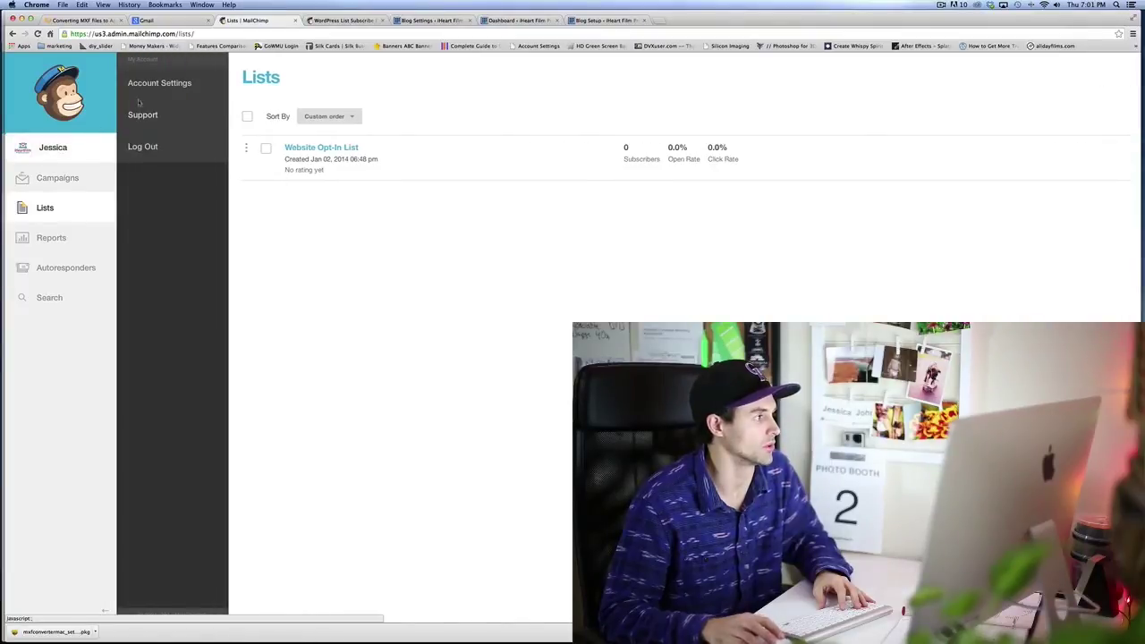
pyautogui.click(166, 84)
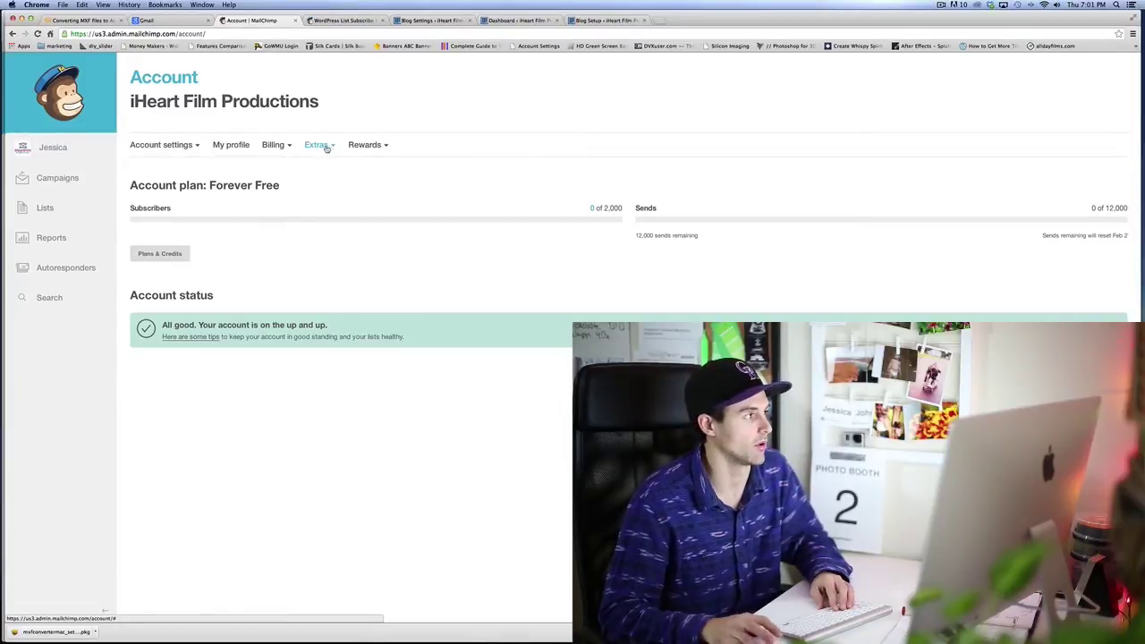
# - Create a new MailChimp API key, then return to the WordPress OptimizePress dashboard
pyautogui.click(319, 147)
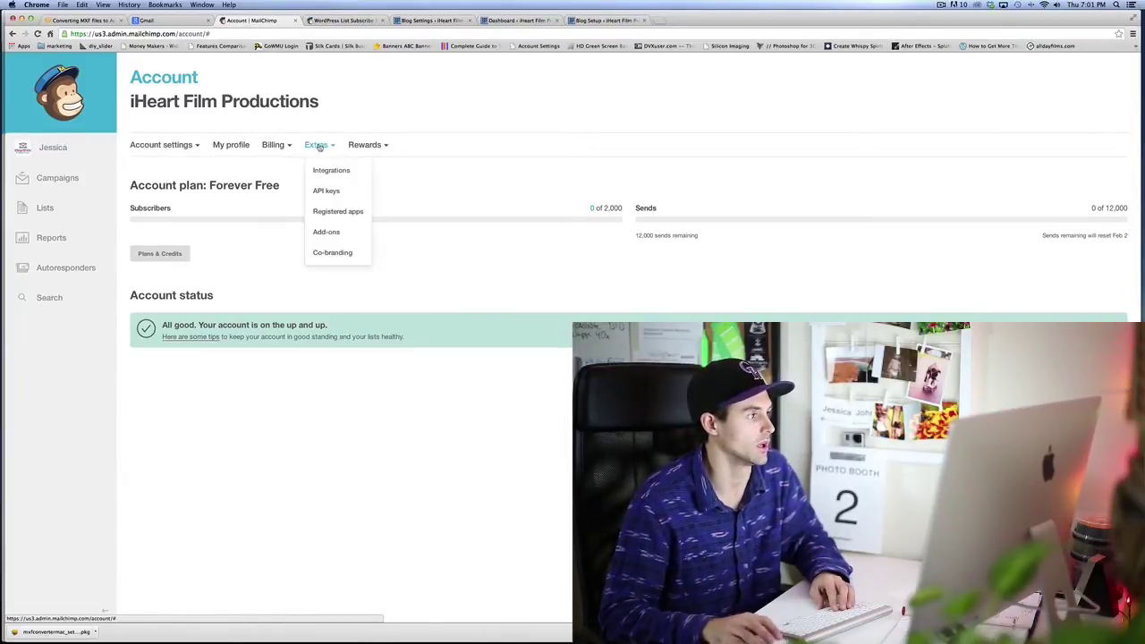
pyautogui.click(332, 191)
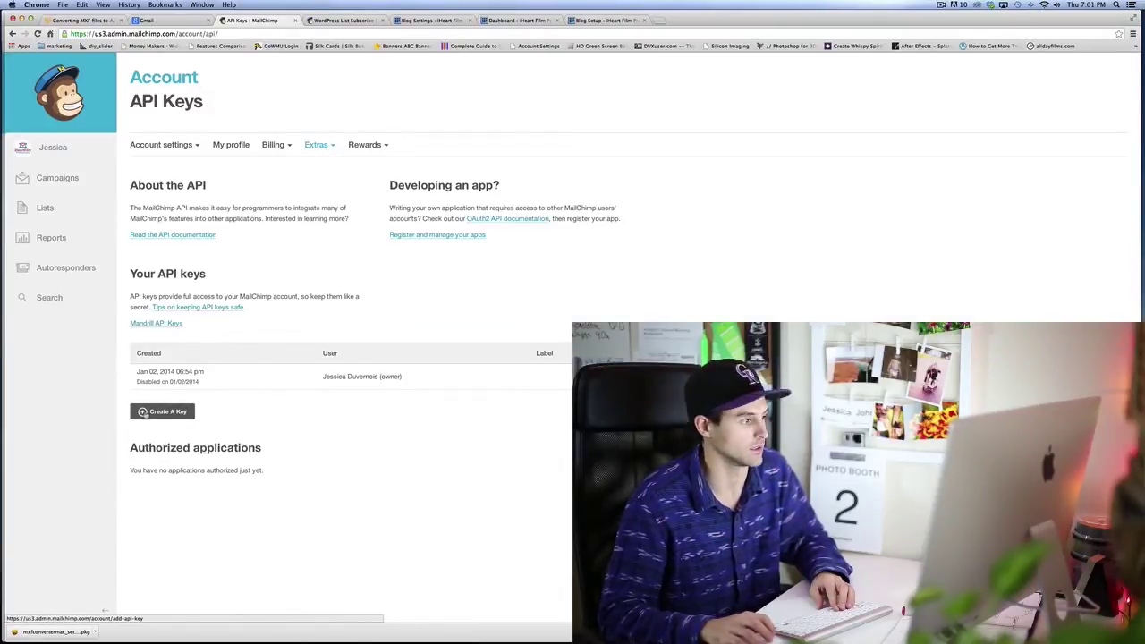
pyautogui.click(142, 414)
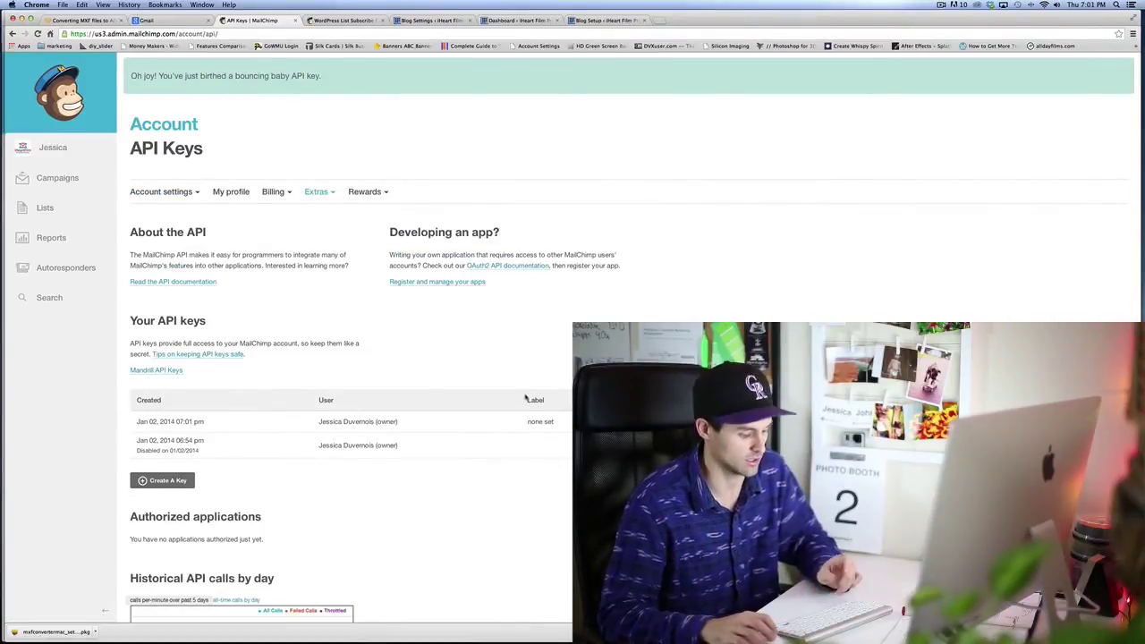
pyautogui.scroll(-1, 569, 397)
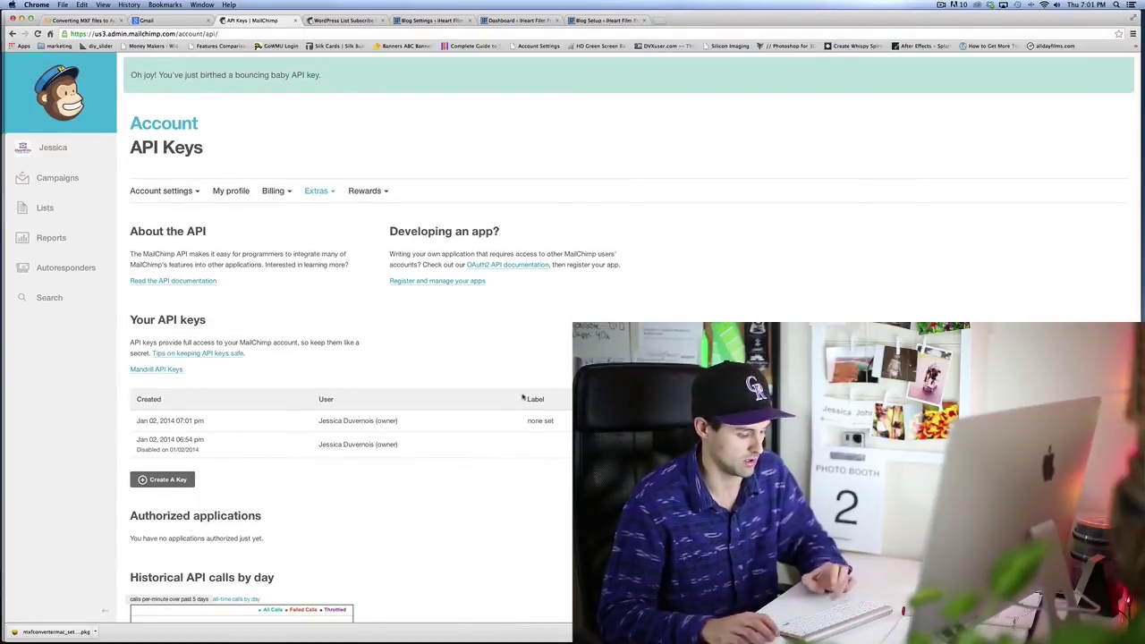
pyautogui.scroll(-2, 569, 397)
pyautogui.hscroll(-3, 569, 397)
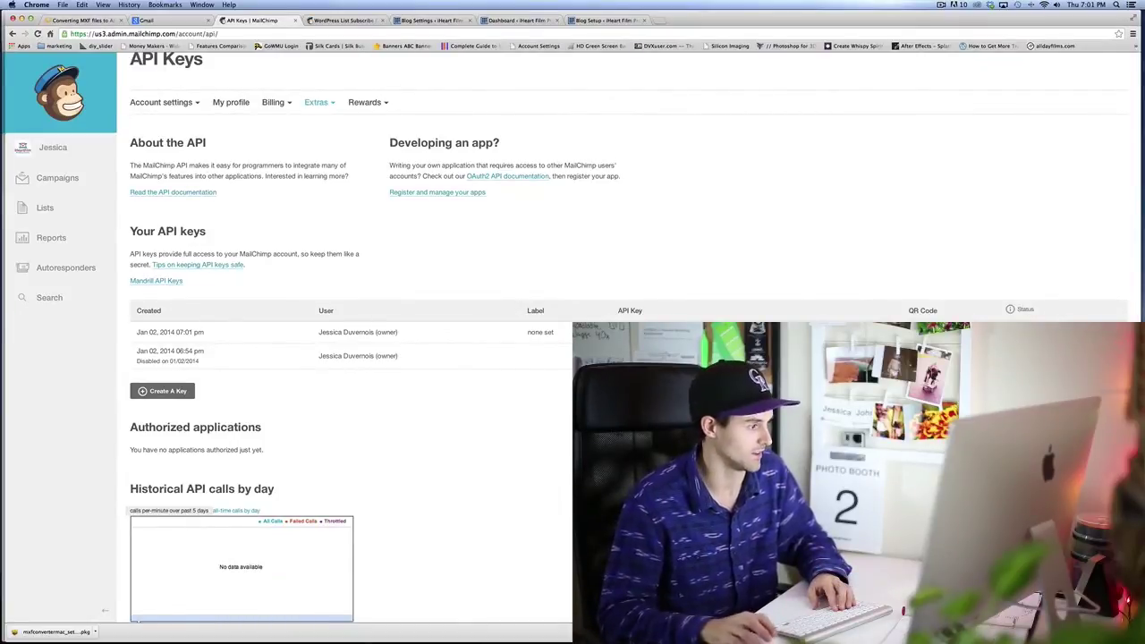
pyautogui.scroll(-5, 572, 357)
pyautogui.scroll(4, 572, 358)
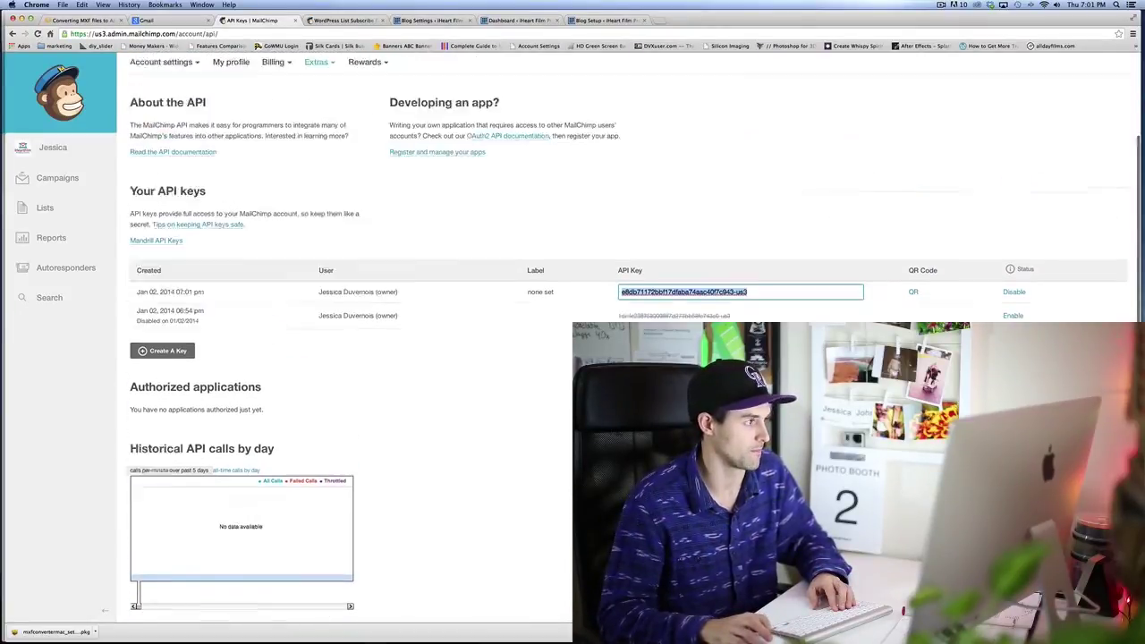
pyautogui.scroll(3, 573, 358)
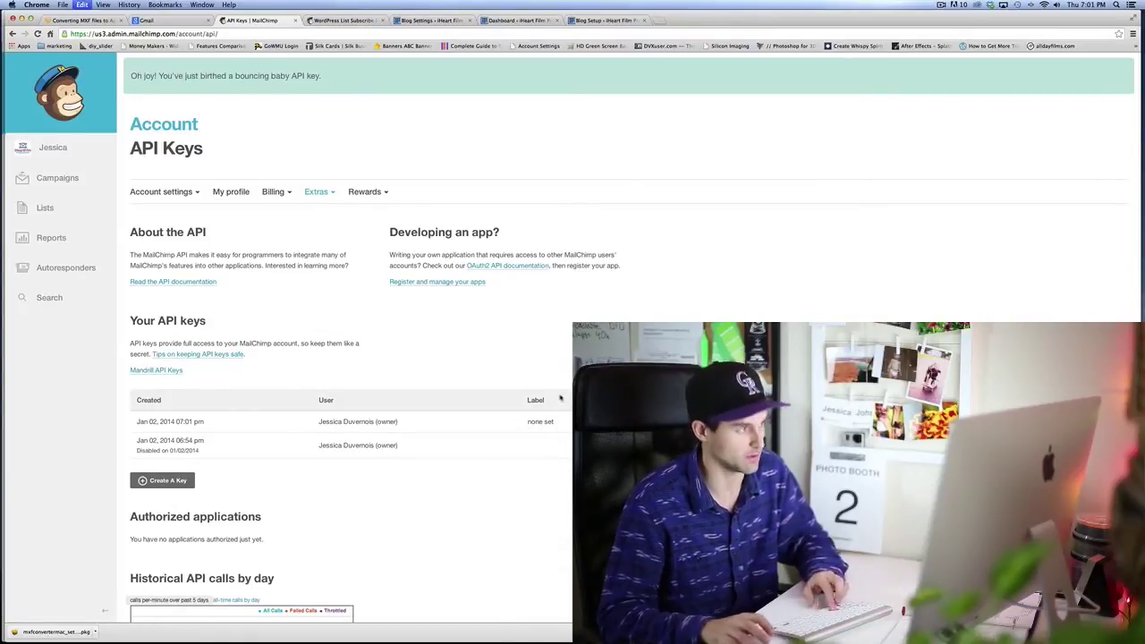
pyautogui.click(607, 20)
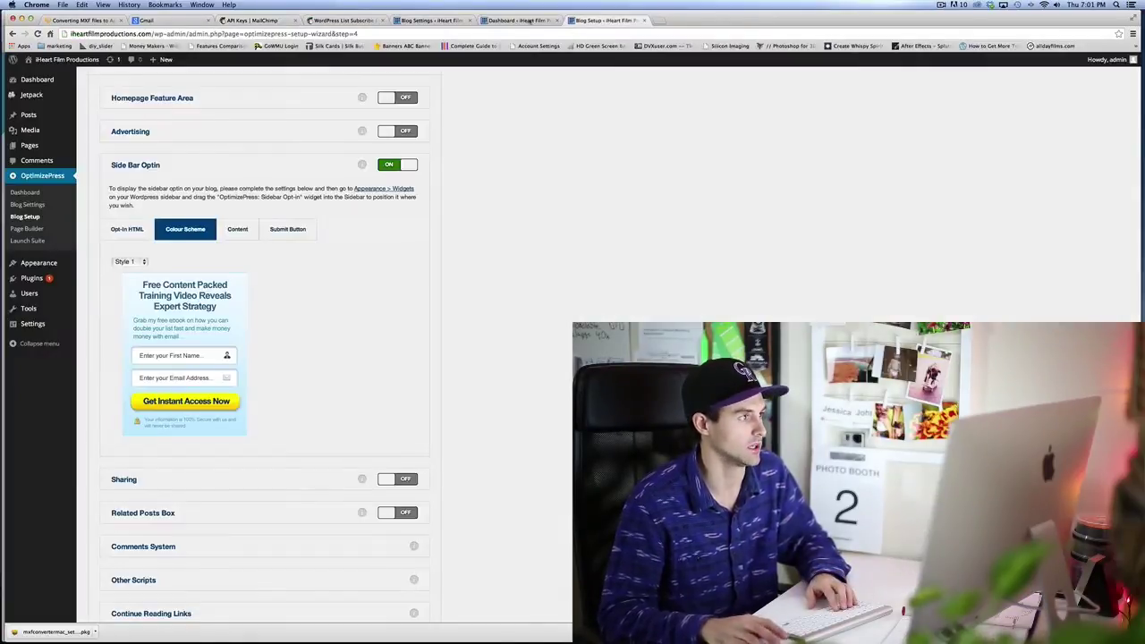
pyautogui.click(34, 195)
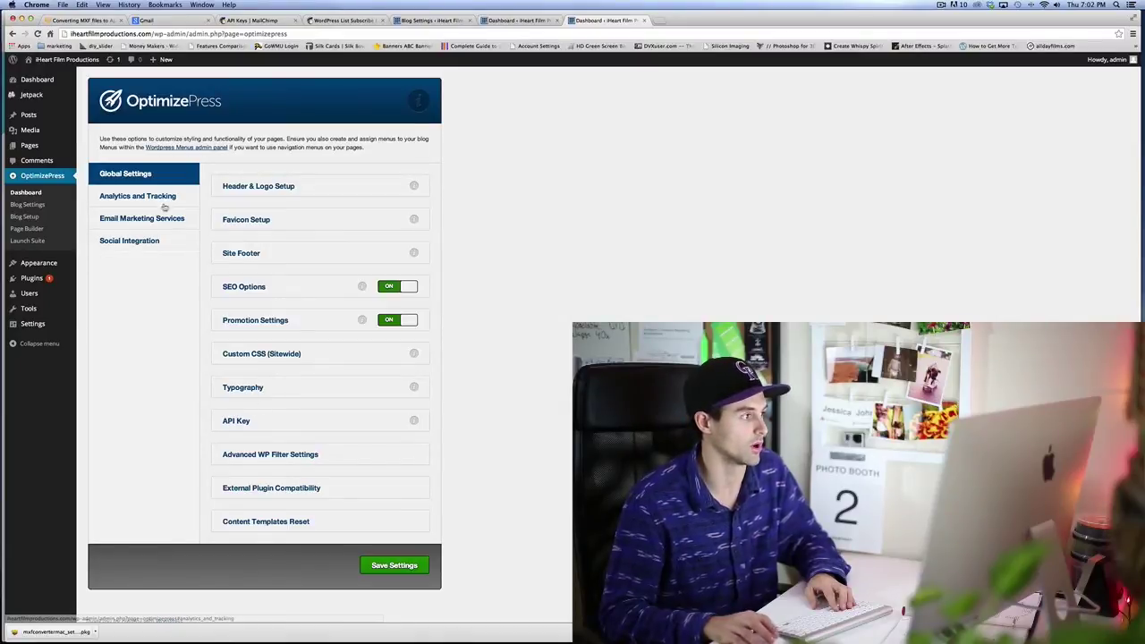
# - Paste the API key into the MailChimp email marketing settings, save, then view Blog Settings modules
pyautogui.click(116, 219)
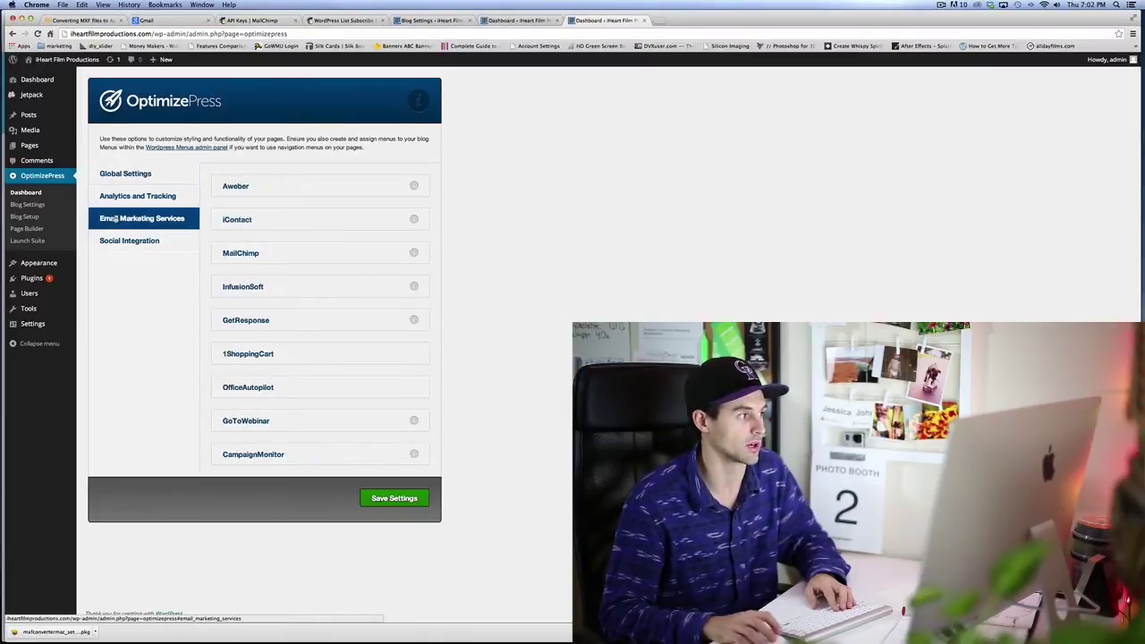
pyautogui.click(234, 255)
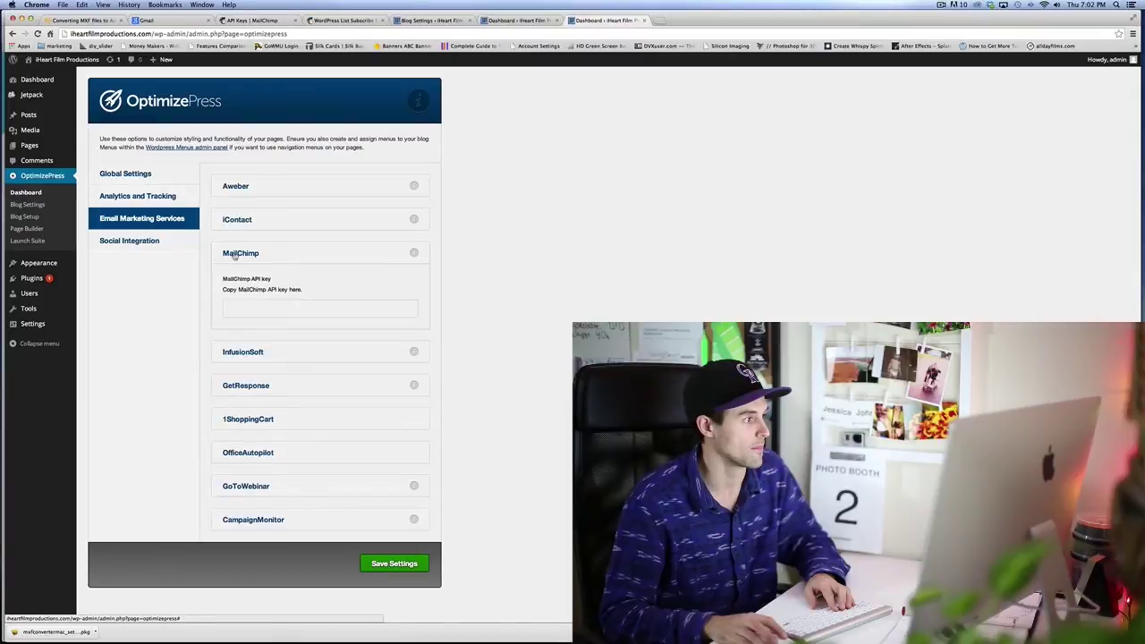
pyautogui.click(240, 309)
pyautogui.press('super+v')
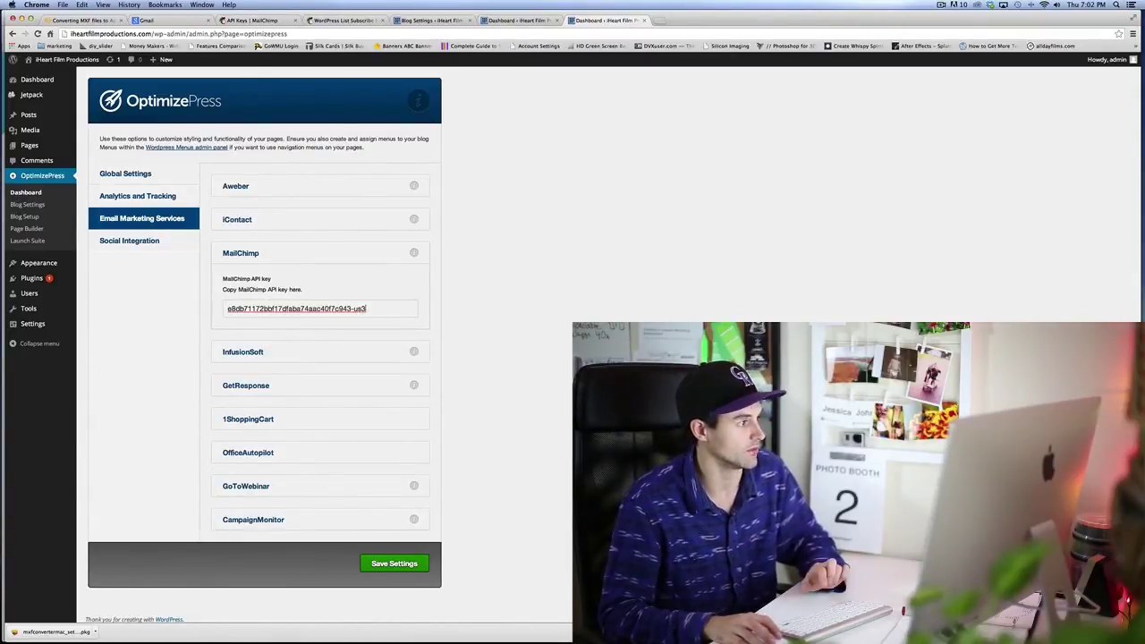
pyautogui.click(410, 566)
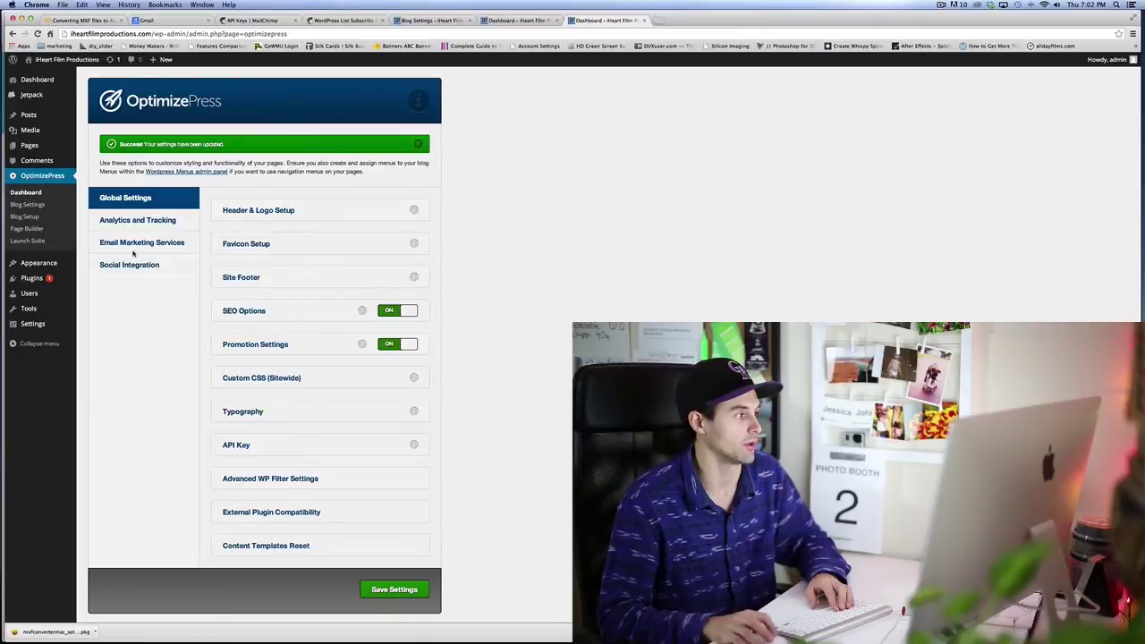
pyautogui.click(19, 213)
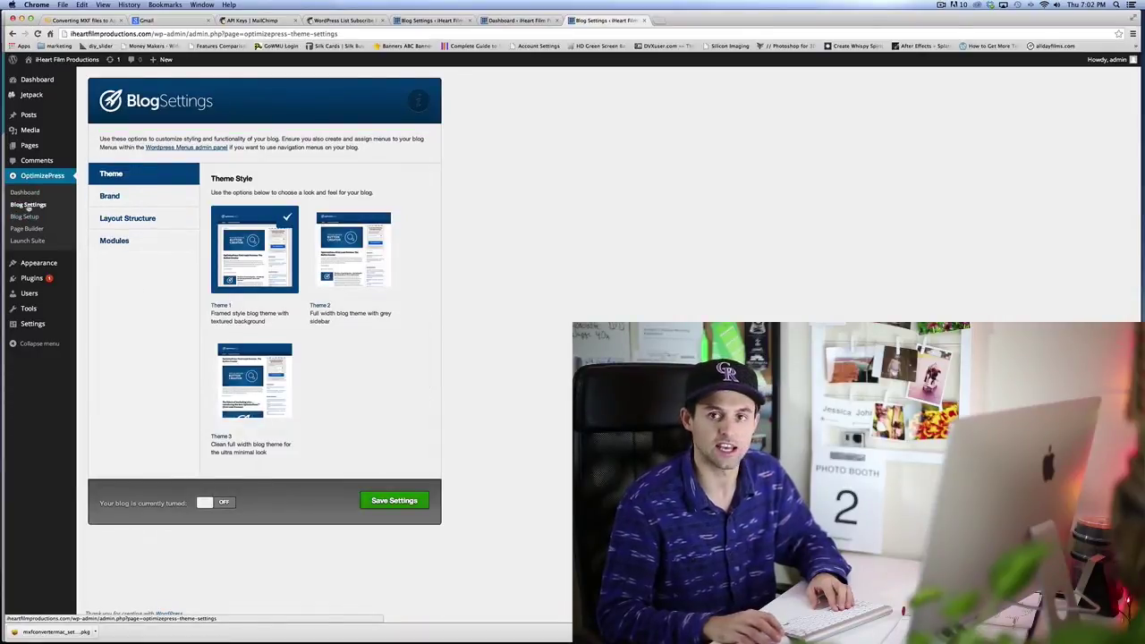
pyautogui.click(115, 243)
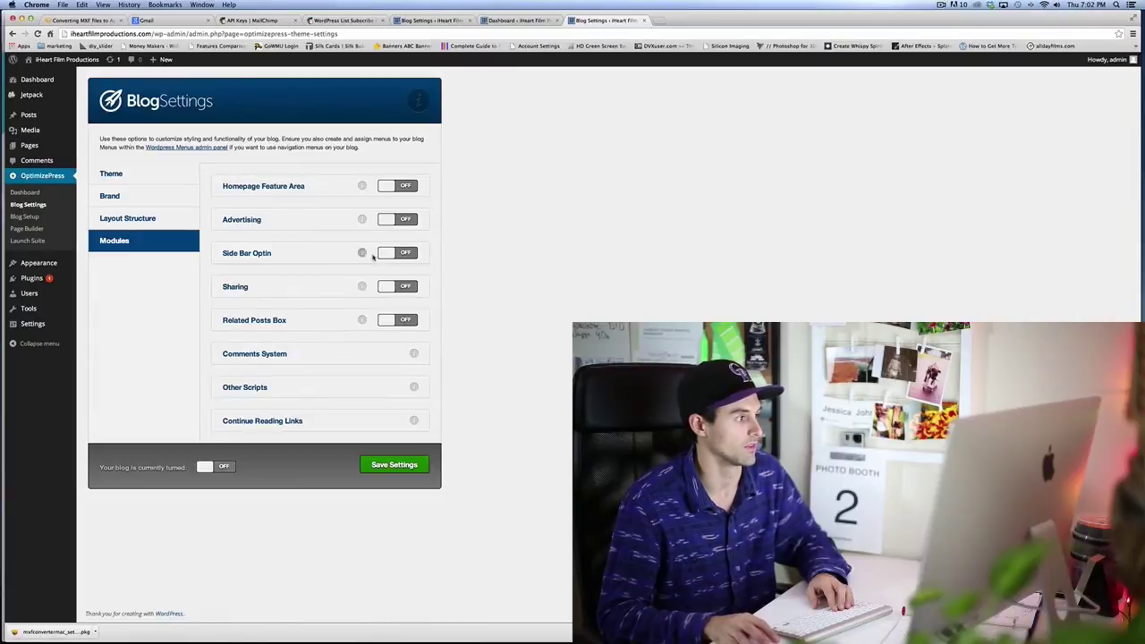
# - Turn Side Bar Optin on with MailChimp integration and the Website Opt-In List
pyautogui.click(382, 255)
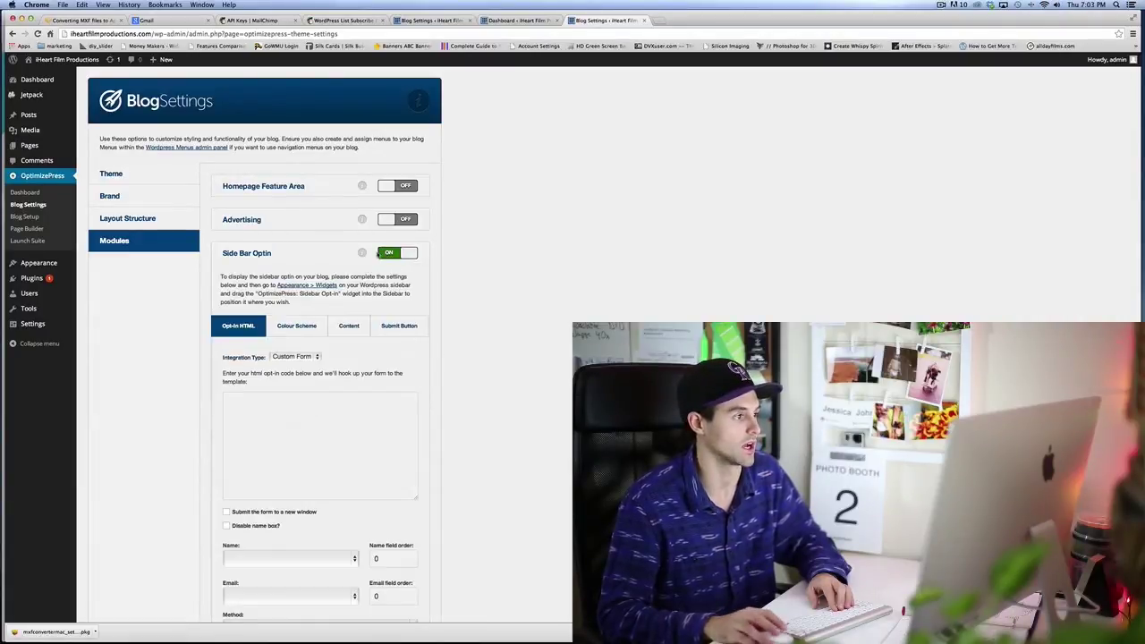
pyautogui.click(316, 357)
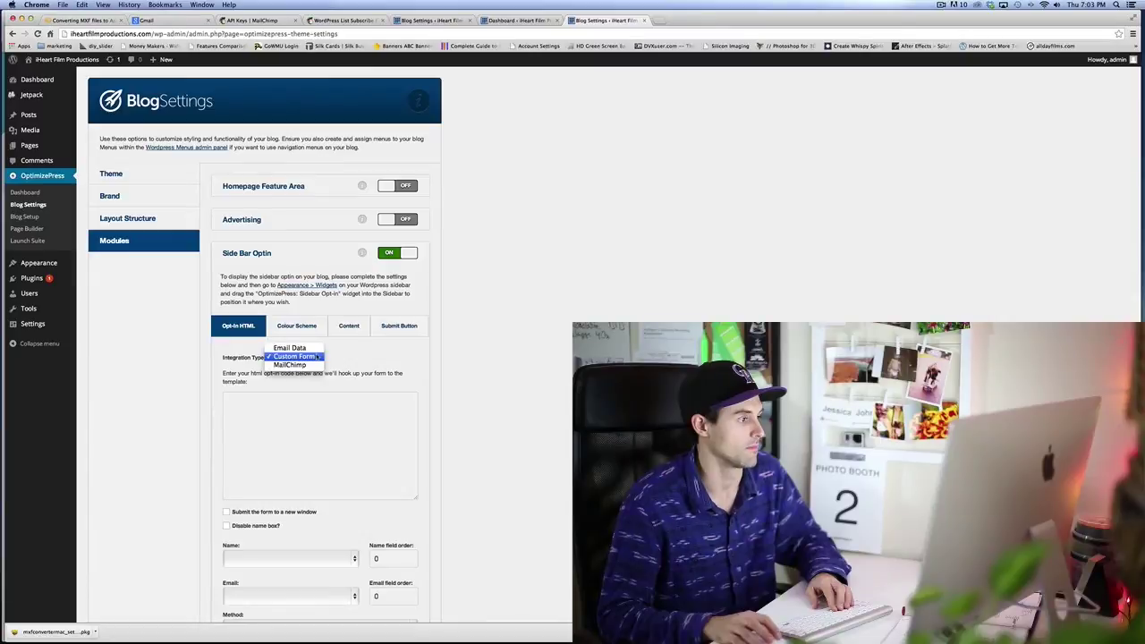
pyautogui.click(226, 335)
pyautogui.click(295, 357)
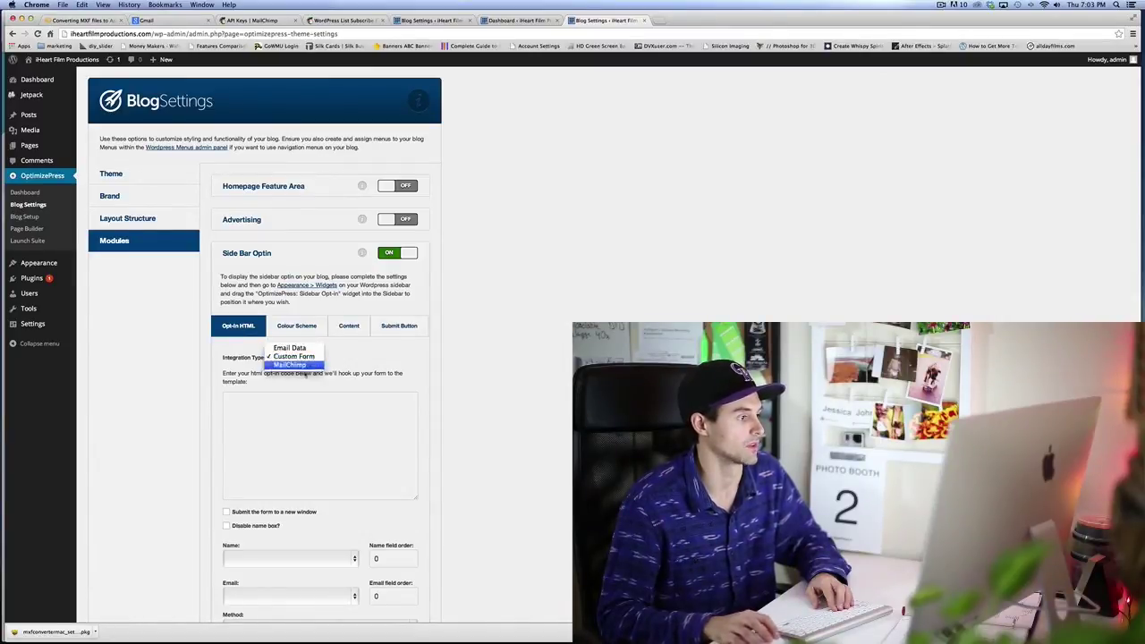
pyautogui.click(308, 366)
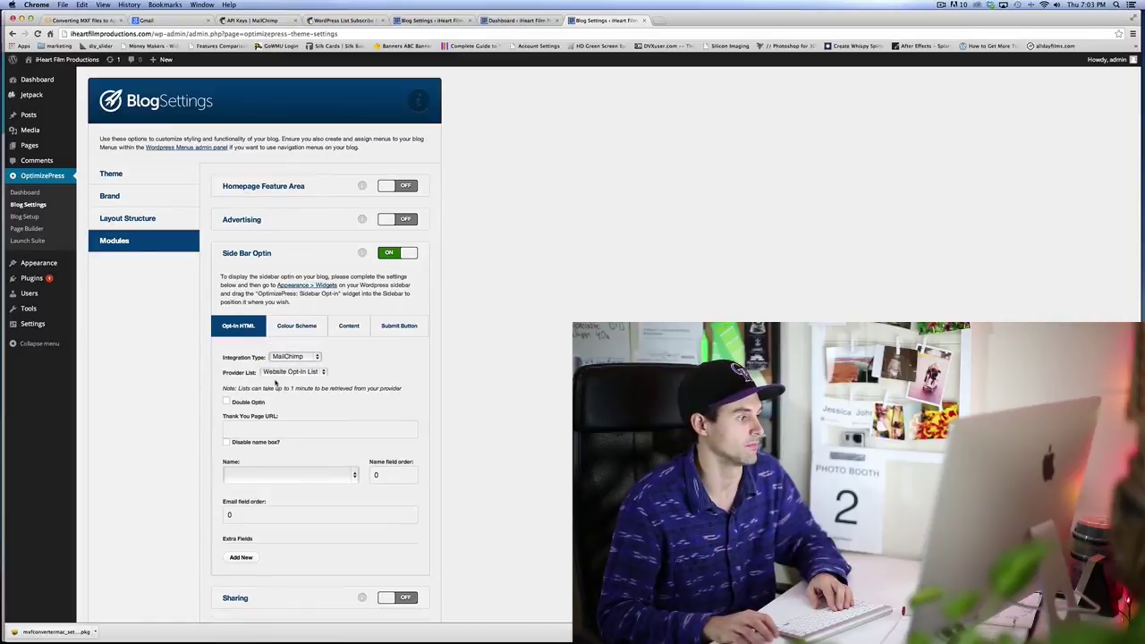
pyautogui.click(294, 372)
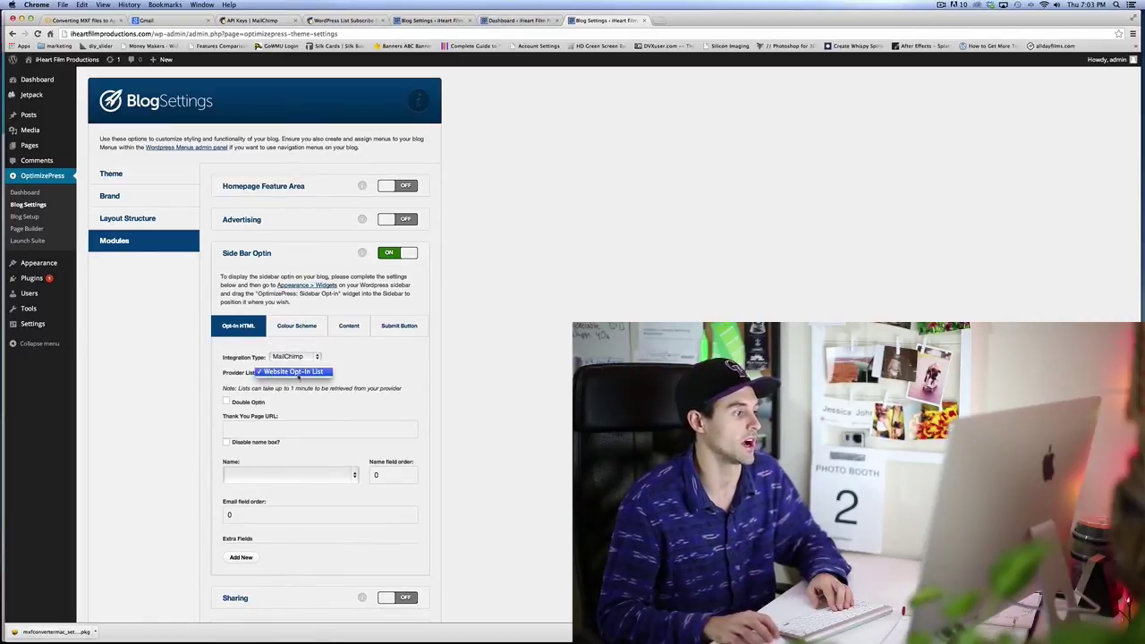
pyautogui.click(306, 372)
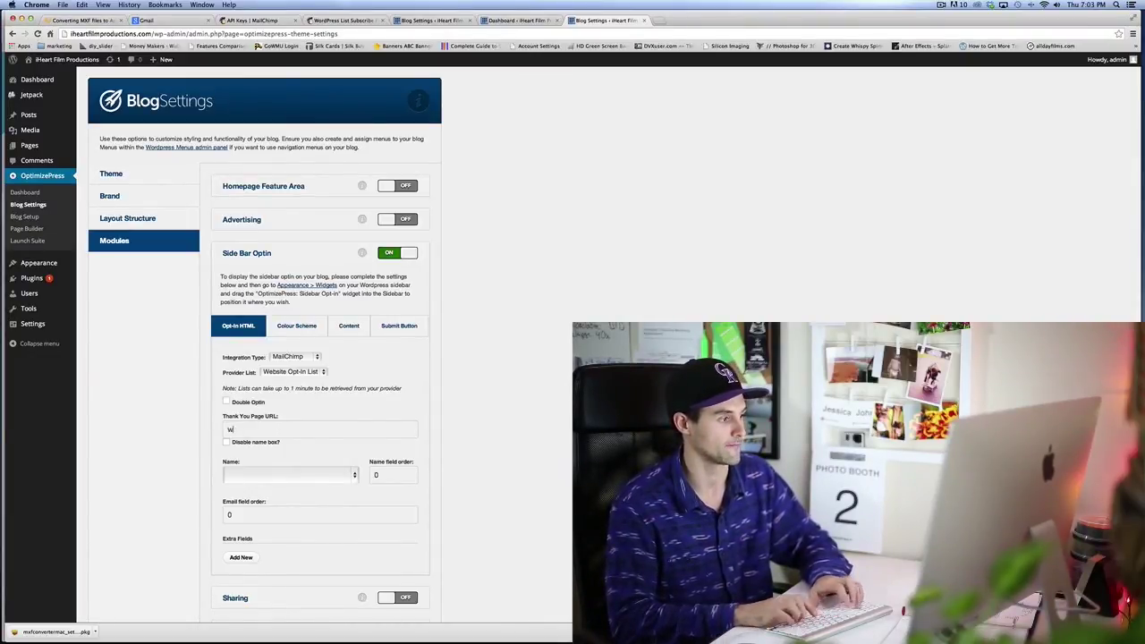
pyautogui.write('llday')
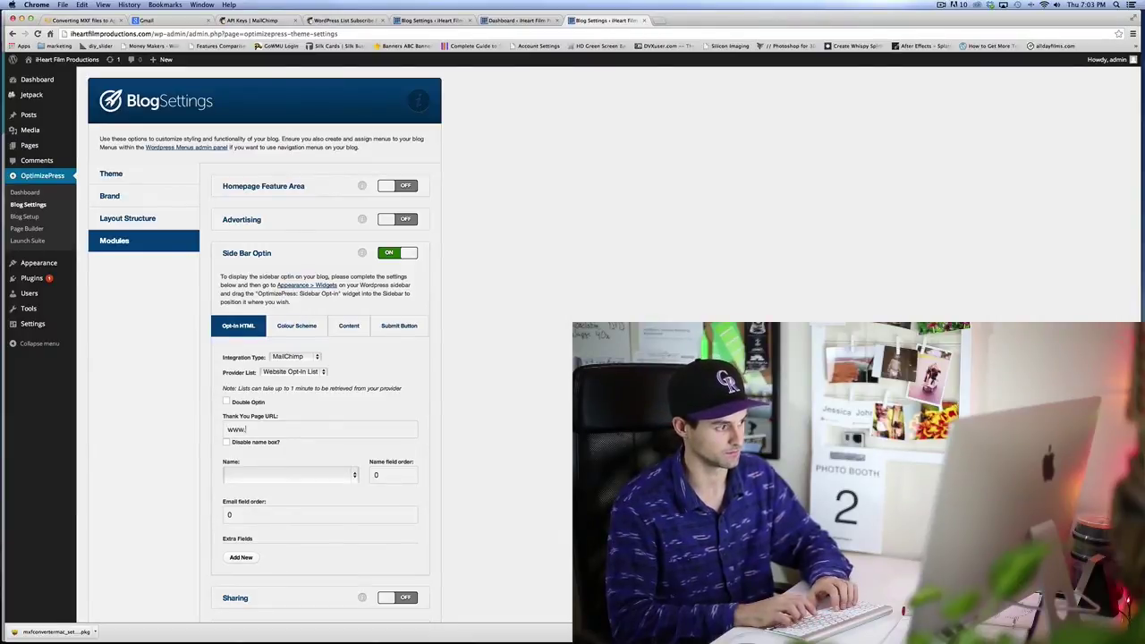
pyautogui.write('rt')
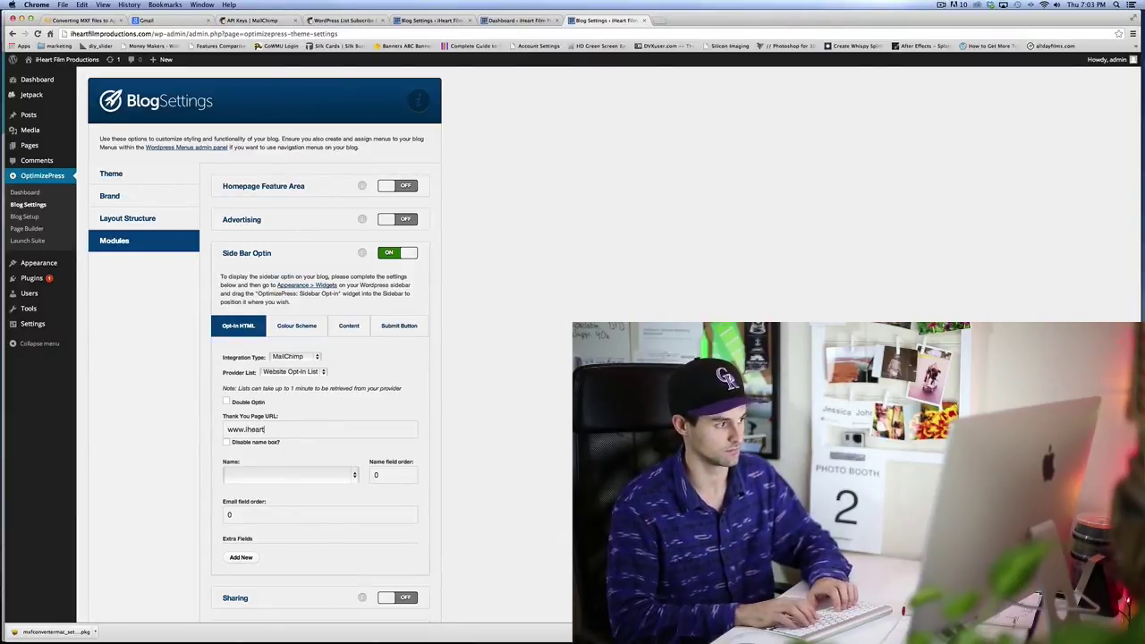
pyautogui.write('filmproduc')
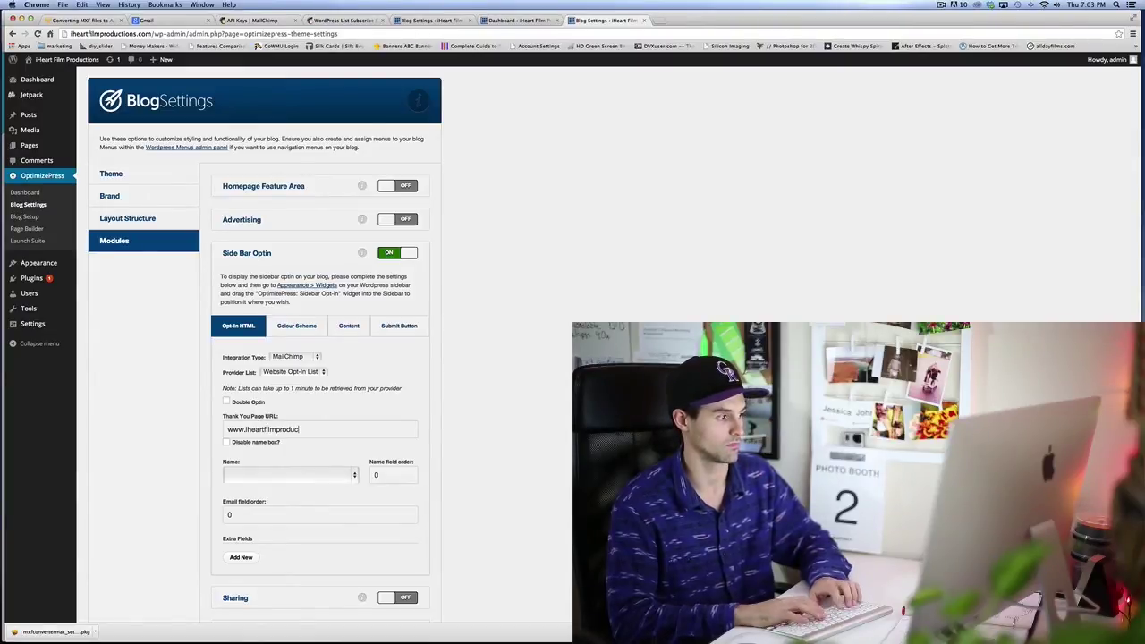
pyautogui.write('tions.com')
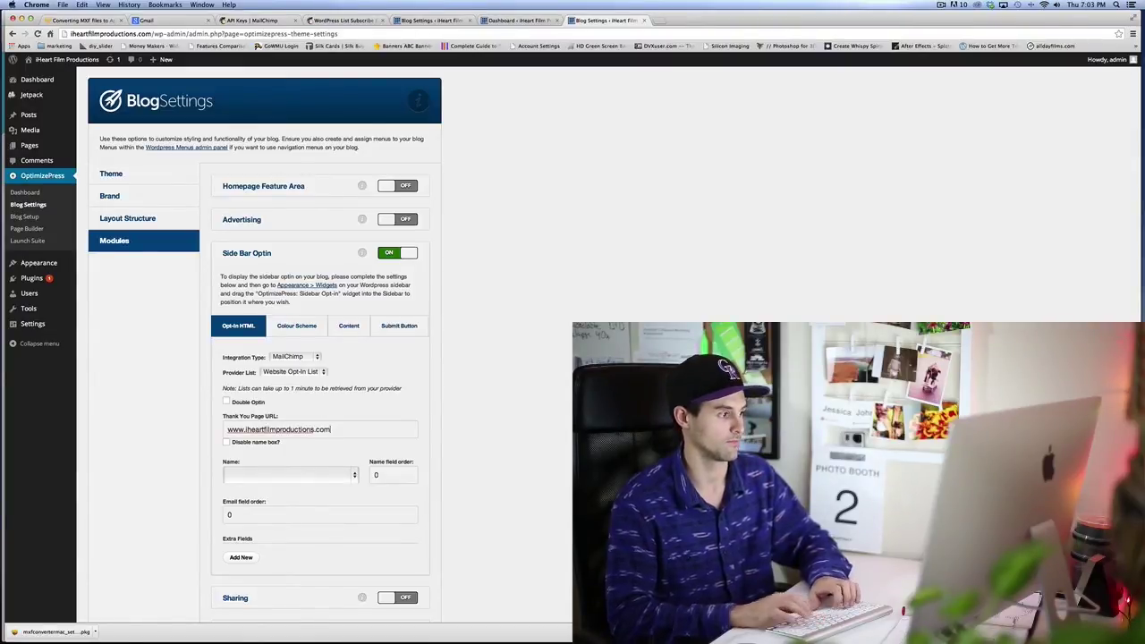
pyautogui.click(321, 476)
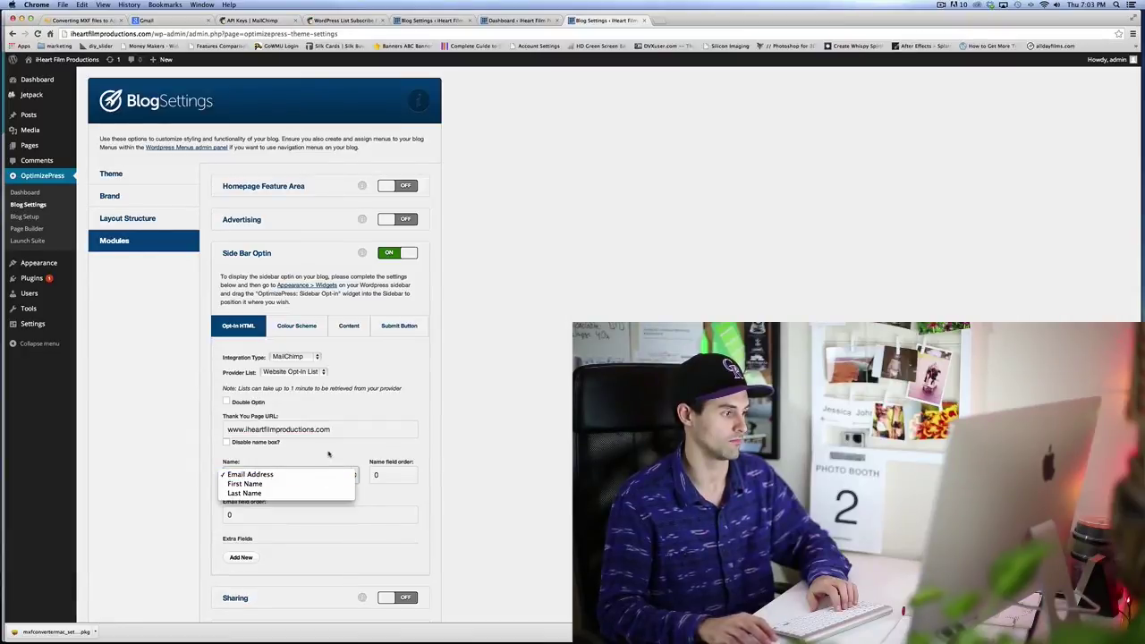
pyautogui.click(329, 454)
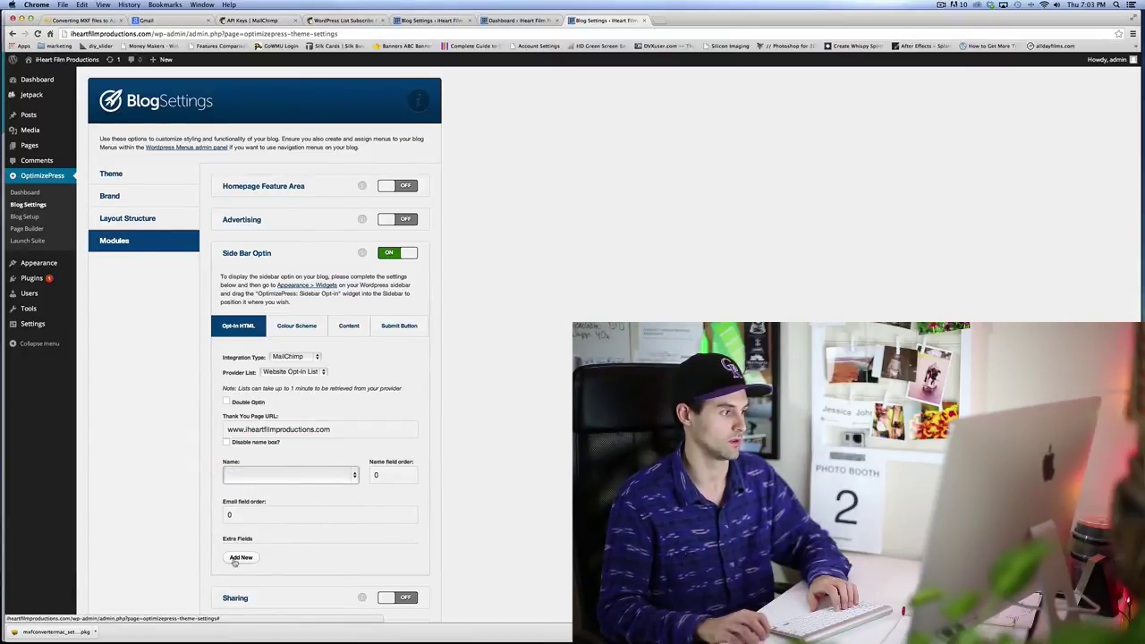
# - Try opt-in colour Styles 4, 14 and 13, then settle back on Style 1
pyautogui.click(291, 325)
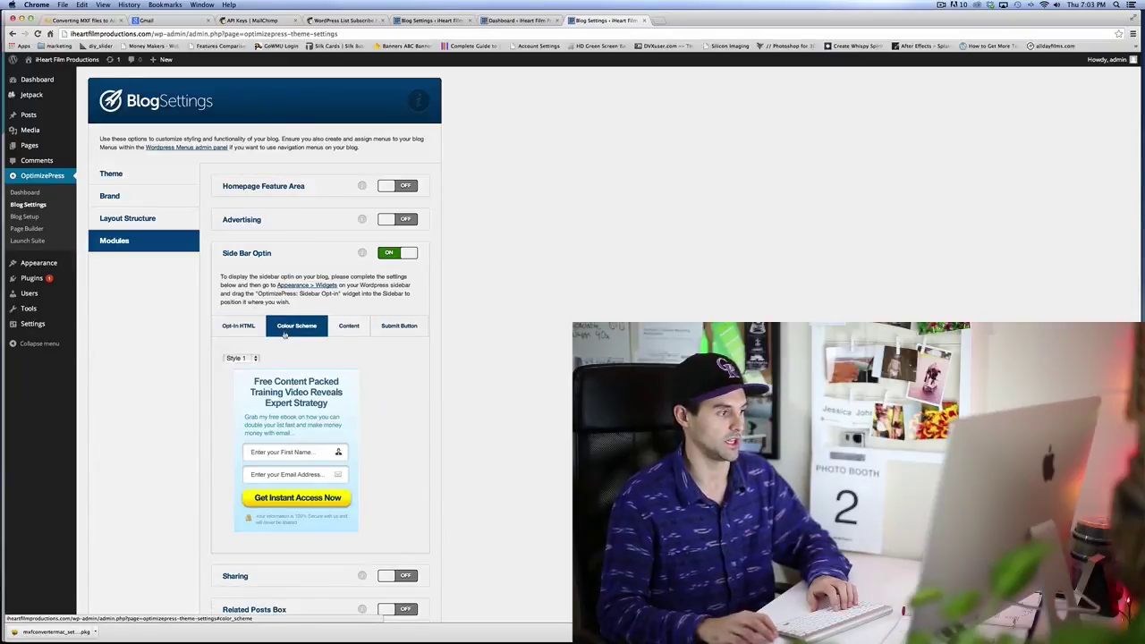
pyautogui.click(236, 327)
pyautogui.click(295, 327)
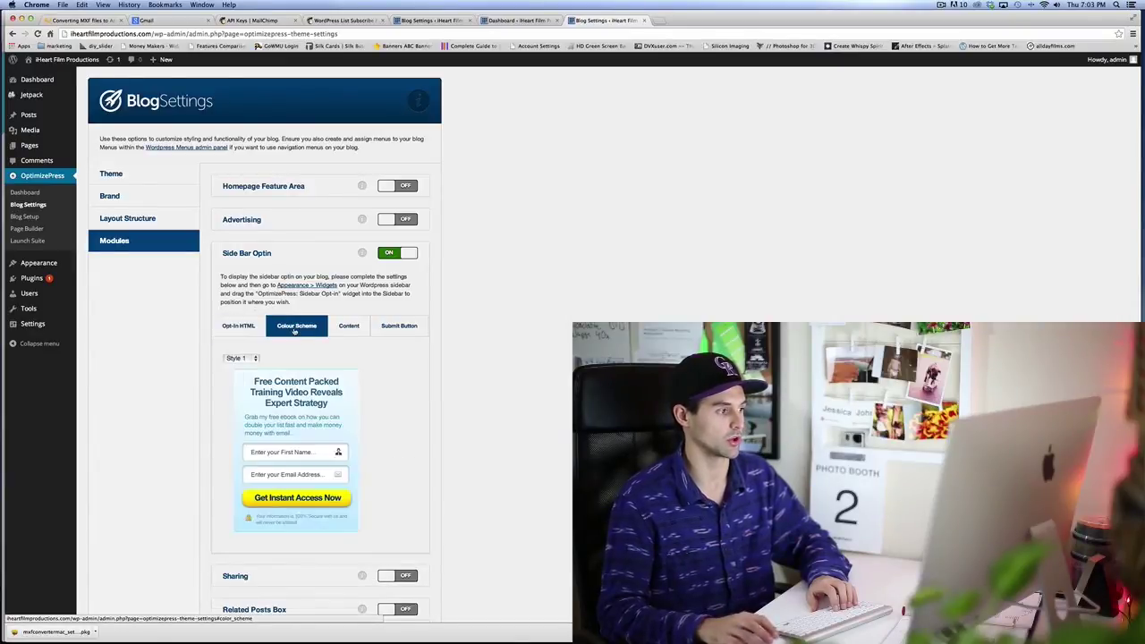
pyautogui.click(253, 357)
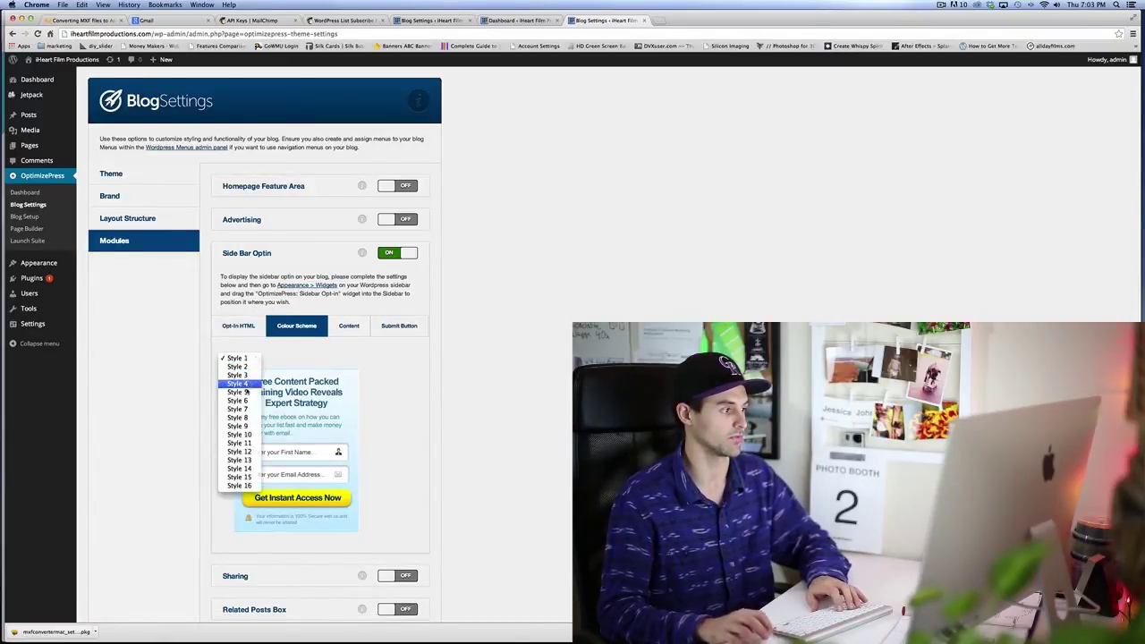
pyautogui.click(243, 390)
pyautogui.click(248, 360)
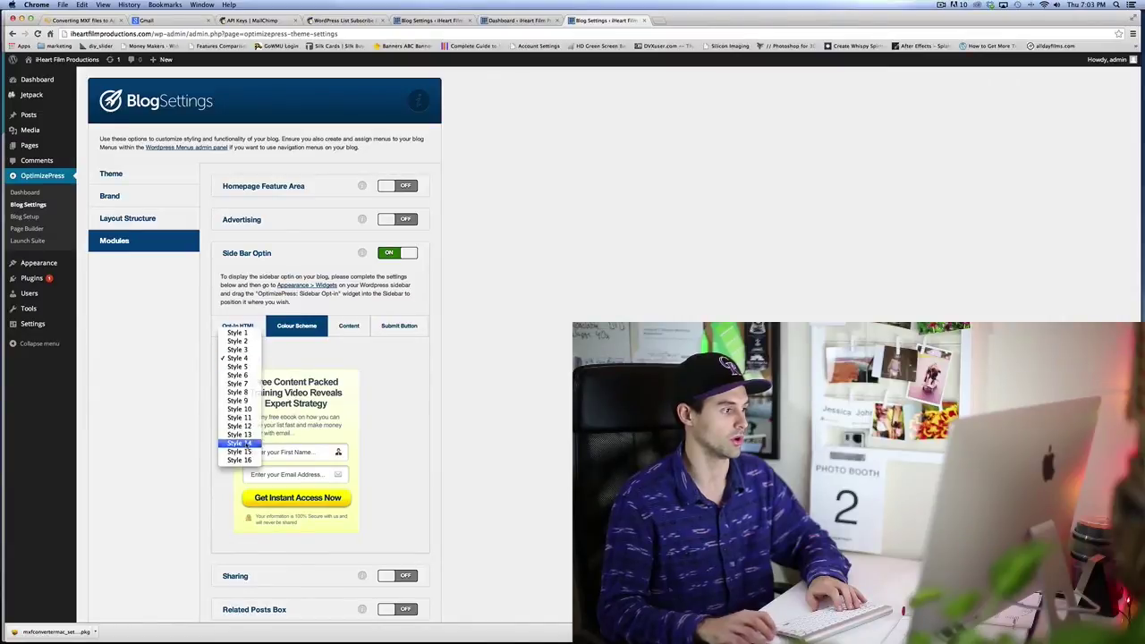
pyautogui.click(241, 439)
pyautogui.click(250, 357)
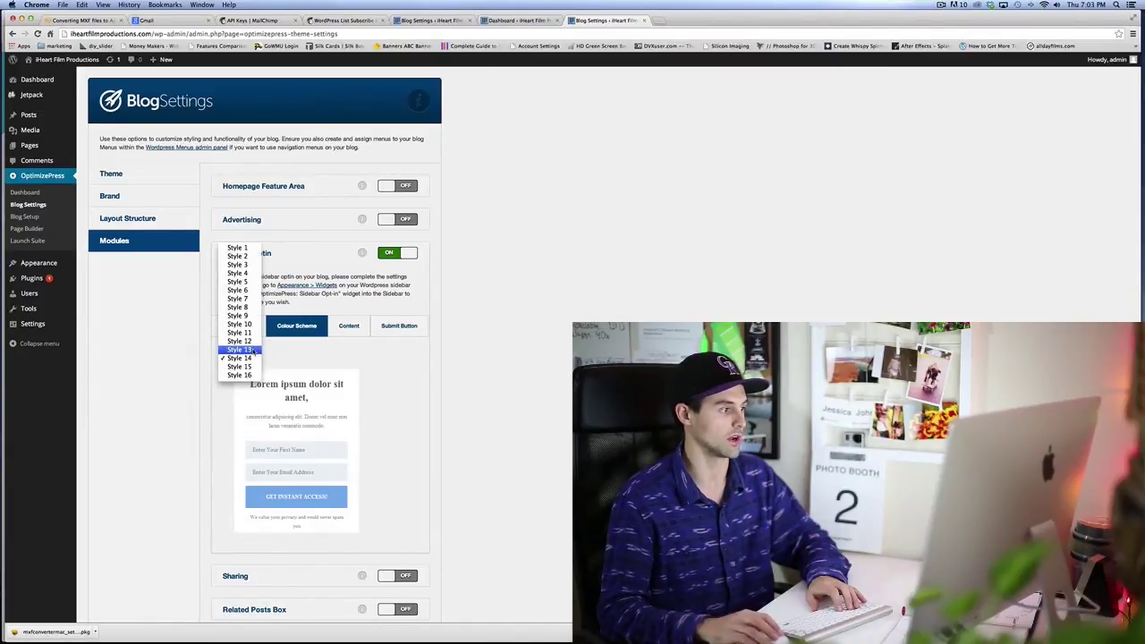
pyautogui.click(251, 350)
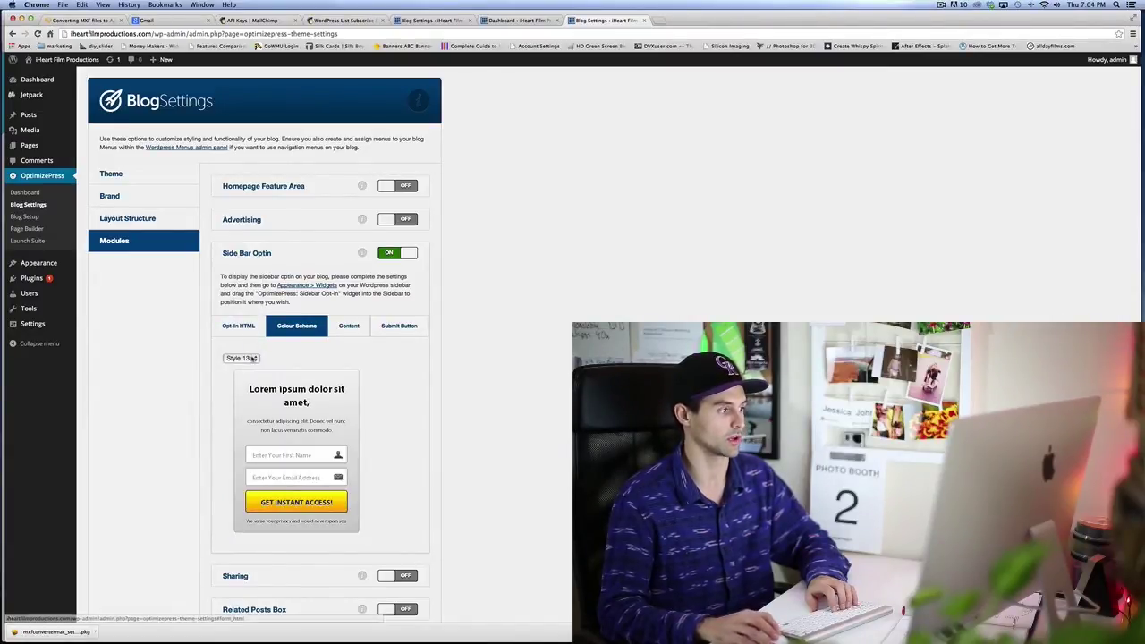
pyautogui.click(252, 356)
pyautogui.click(249, 257)
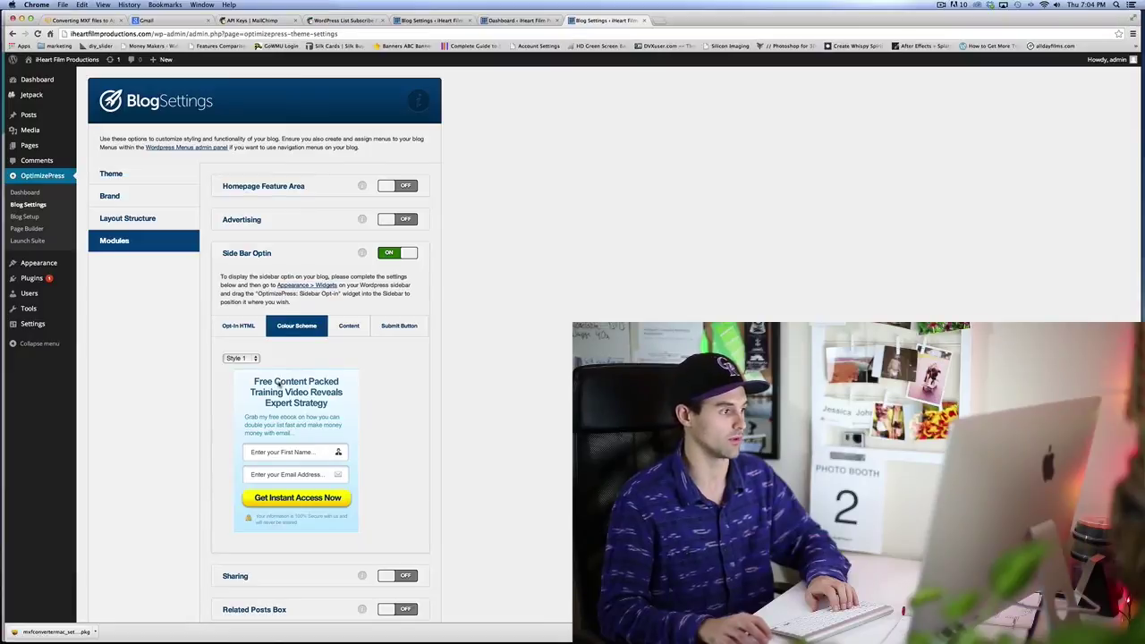
# - Keep the opt-in title 'Sell Anything With OptimizePress' after briefly deleting and restoring it
pyautogui.click(348, 325)
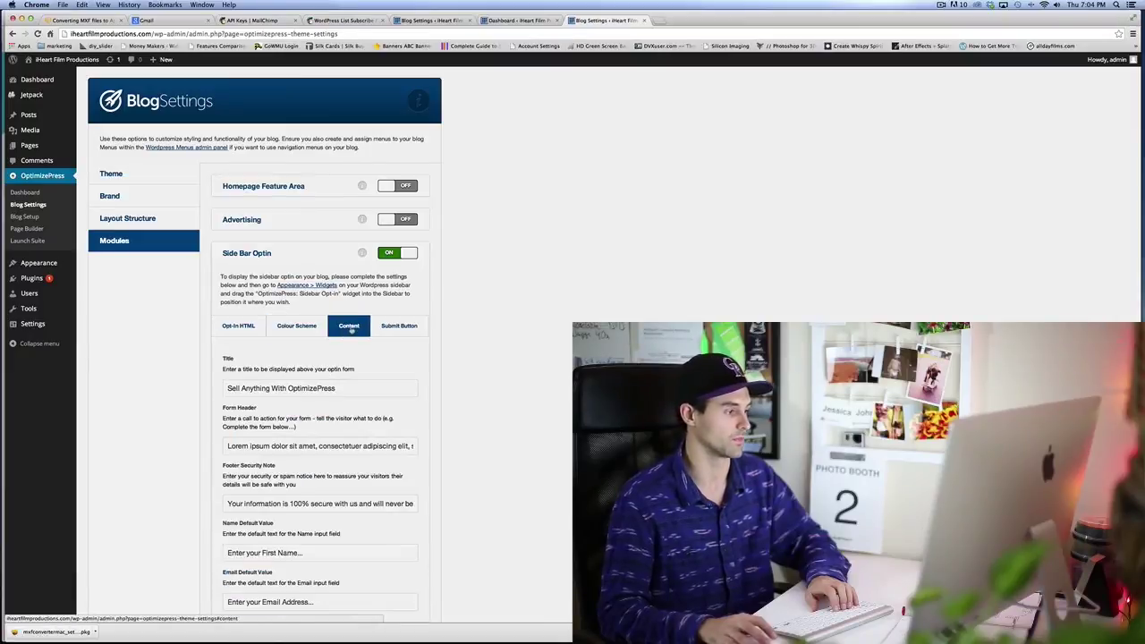
pyautogui.tripleClick(268, 385)
pyautogui.press('BackSpace')
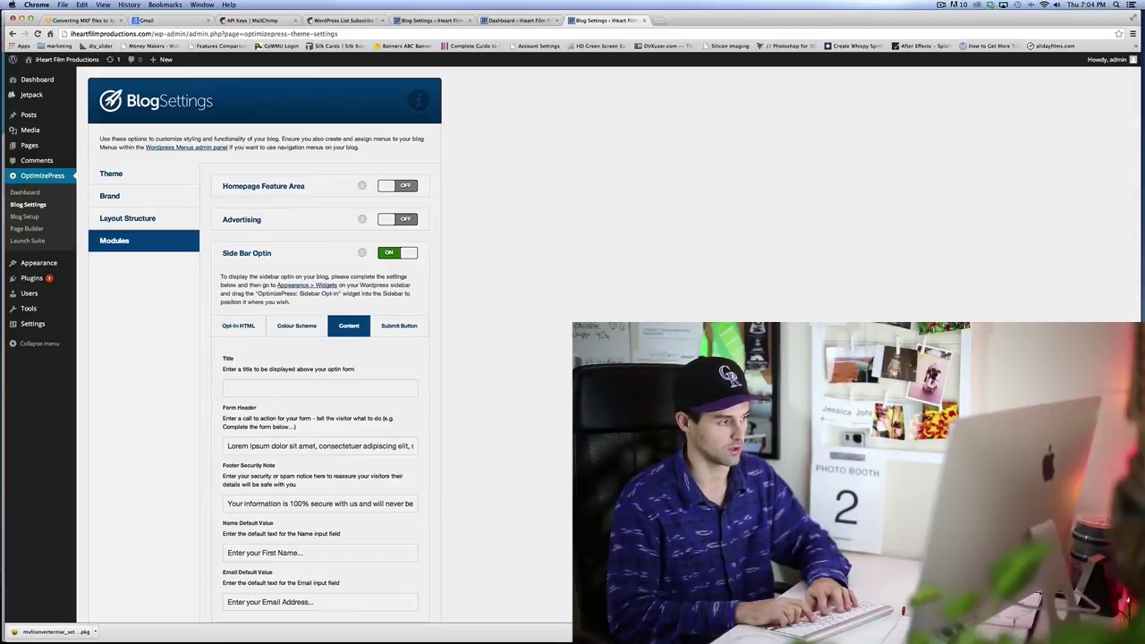
pyautogui.press('super+z')
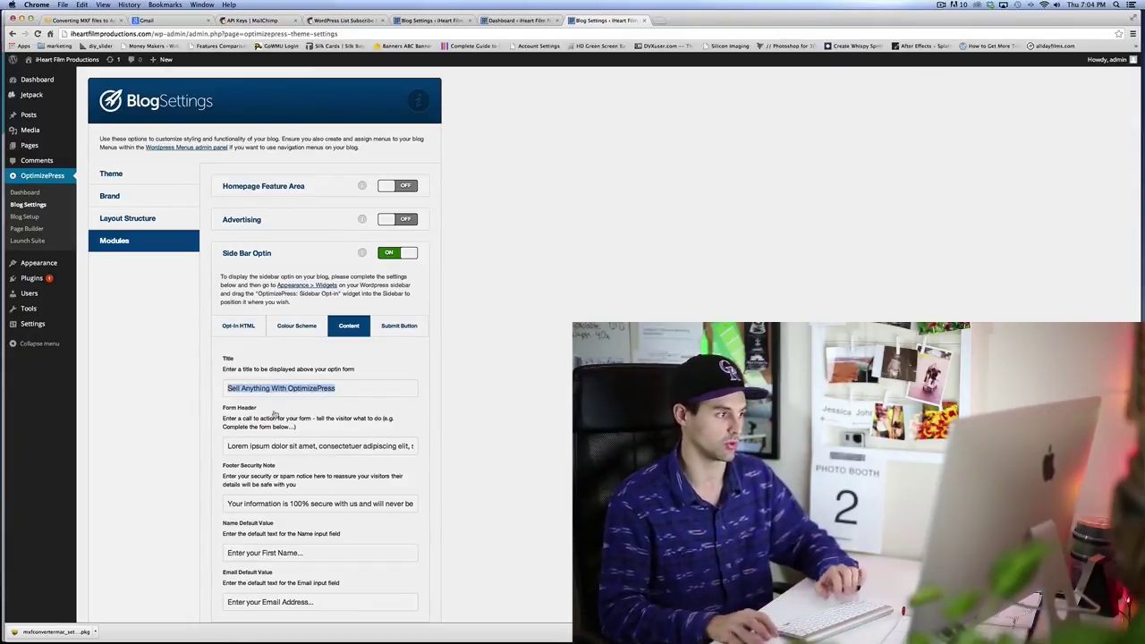
pyautogui.scroll(-2, 305, 469)
pyautogui.scroll(-2, 305, 470)
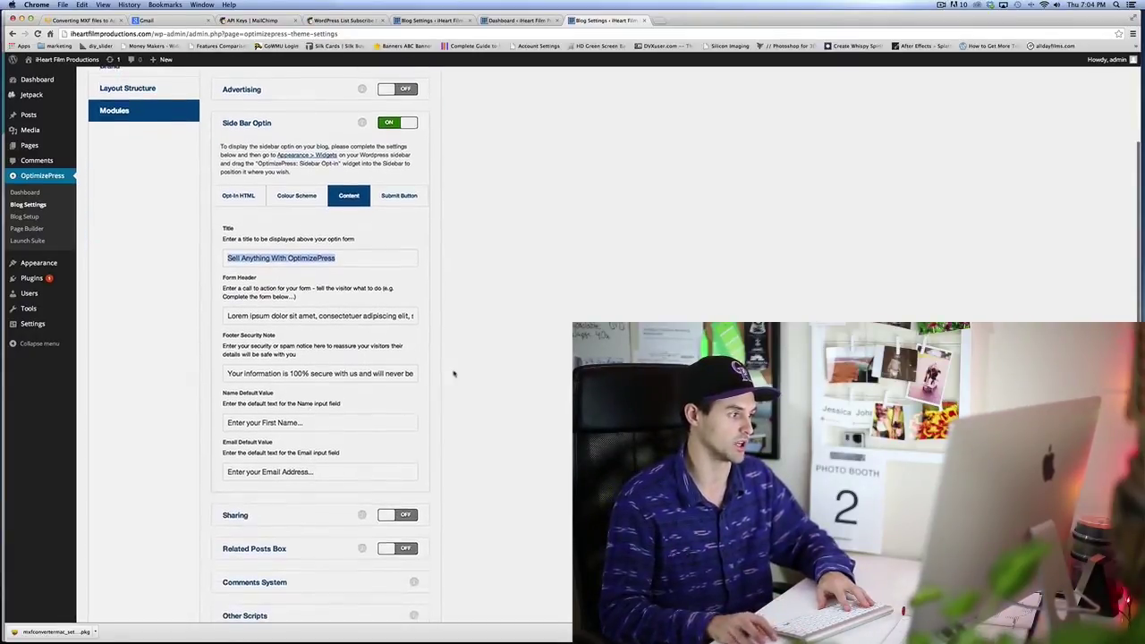
pyautogui.click(348, 272)
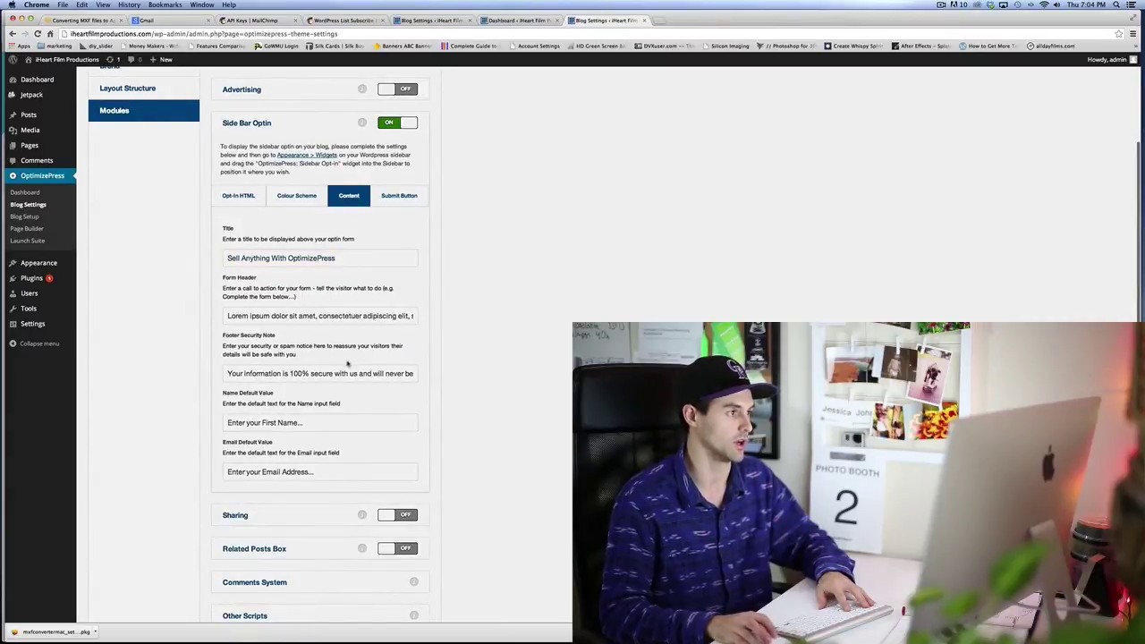
# - Set the submit button text to 'Click here to enter!' and save the blog settings
pyautogui.click(394, 196)
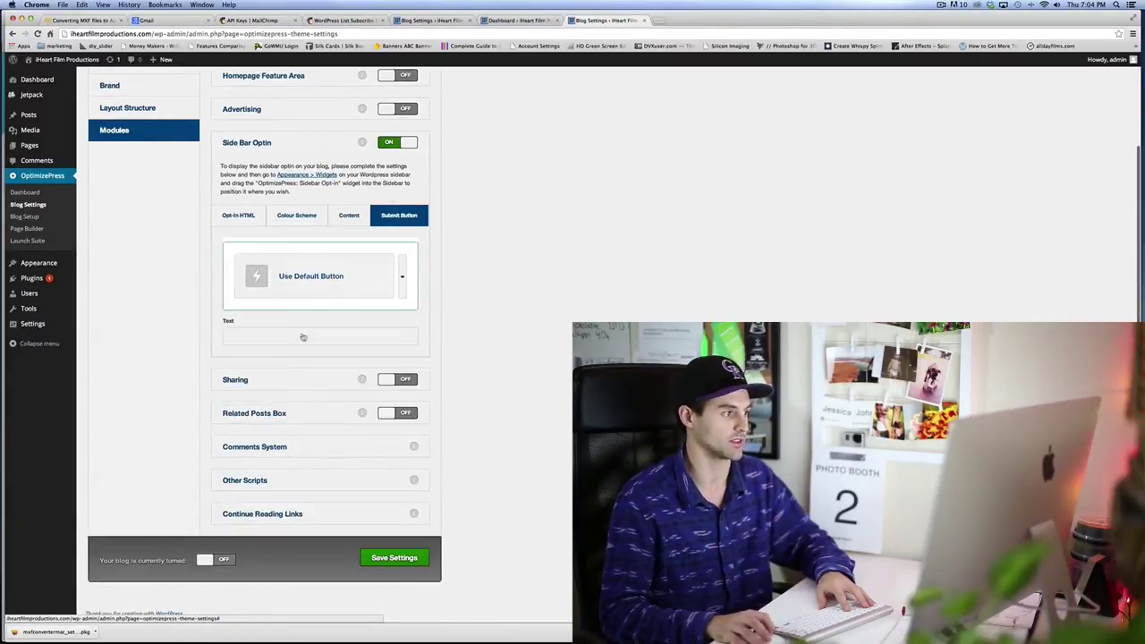
pyautogui.click(343, 219)
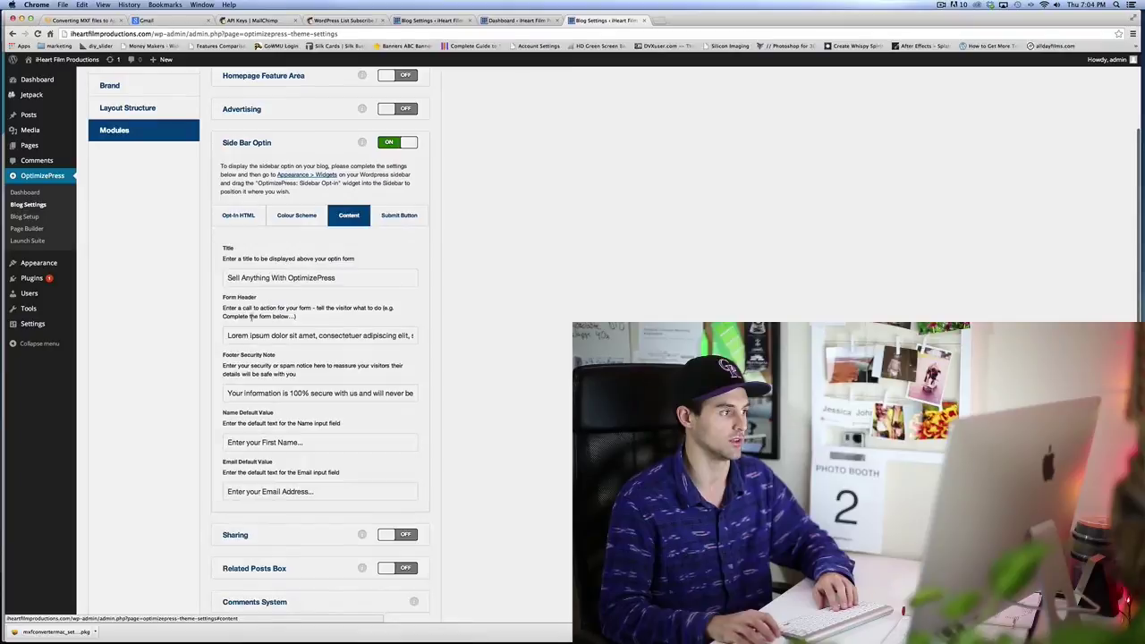
pyautogui.click(396, 219)
pyautogui.click(344, 333)
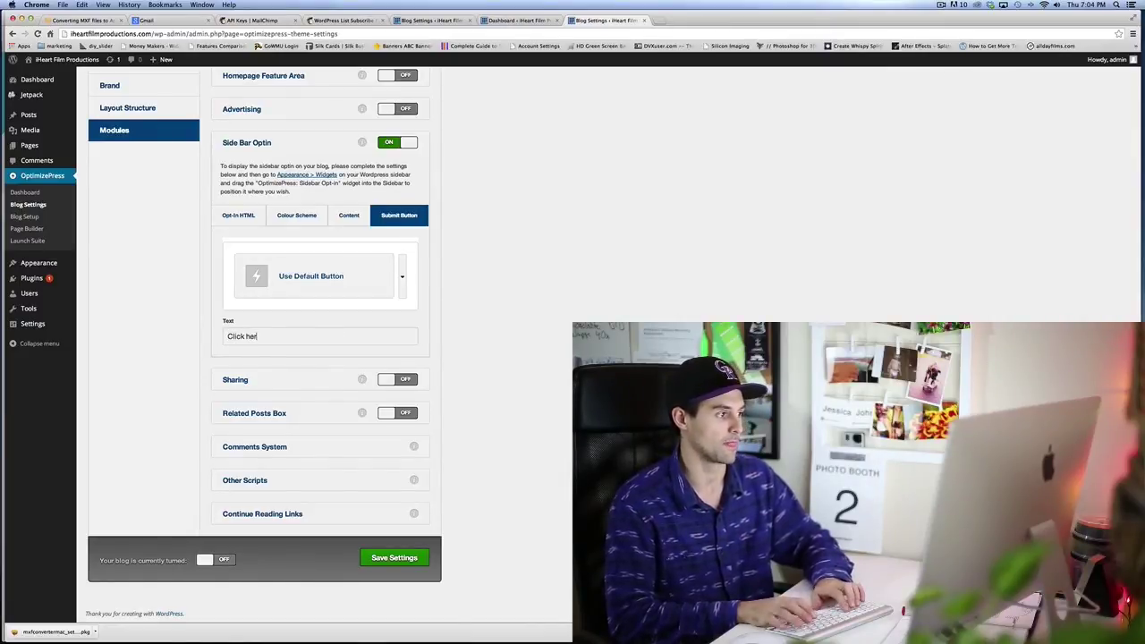
pyautogui.write('Click here to enter')
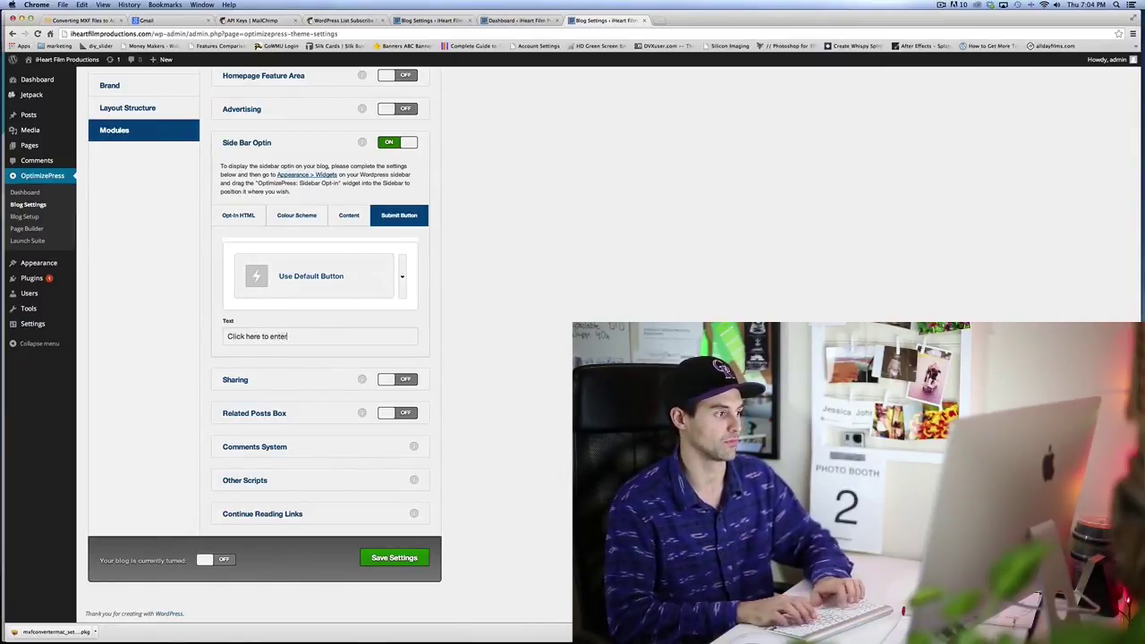
pyautogui.write('!')
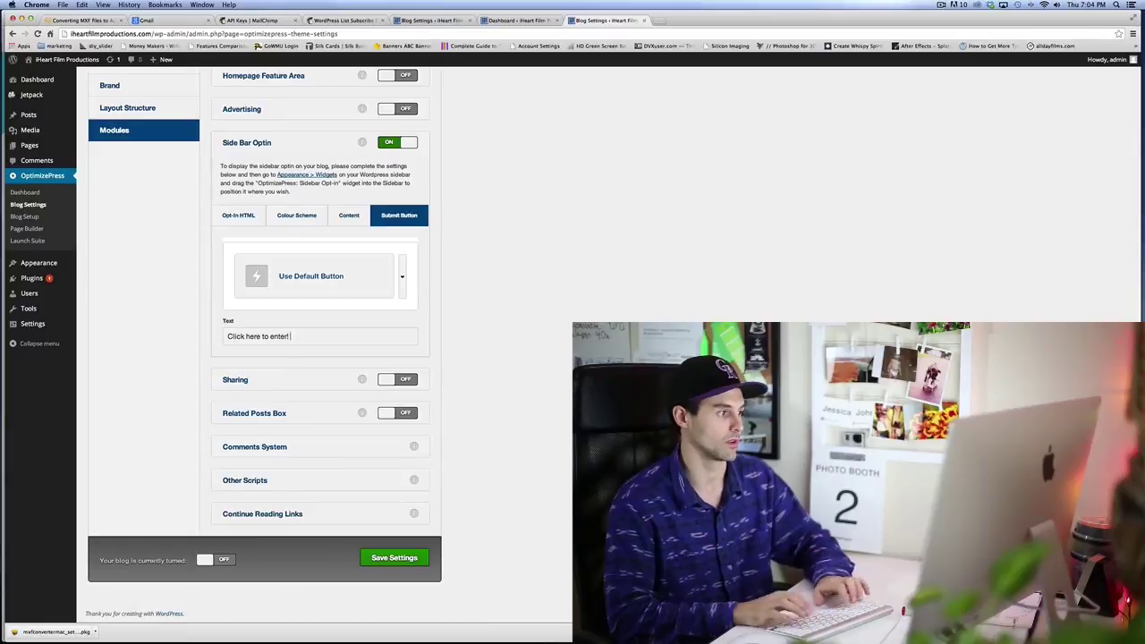
pyautogui.click(412, 559)
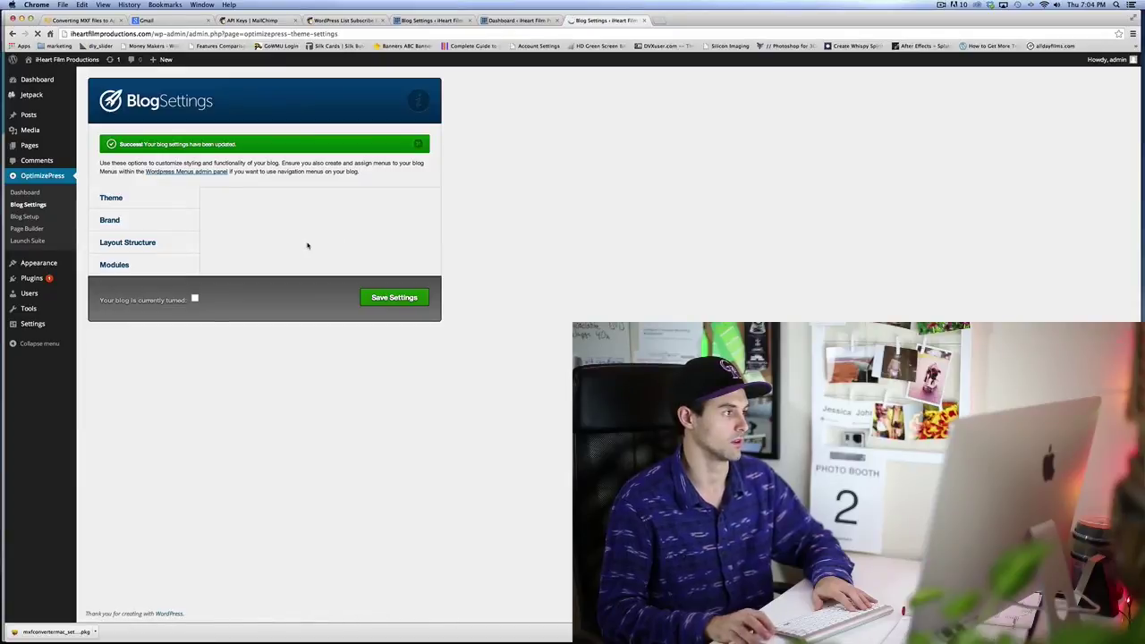
# - Load iheartfilmproductions.com/w in a new browser tab
pyautogui.click(658, 21)
pyautogui.write('iheartfilm')
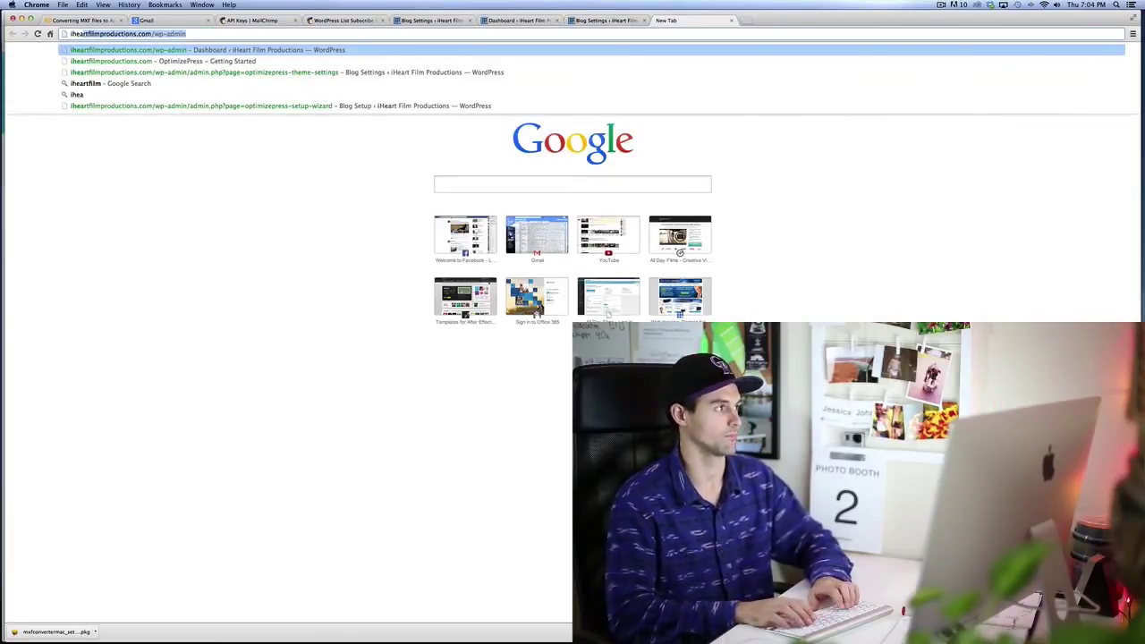
pyautogui.write('productions.com/w')
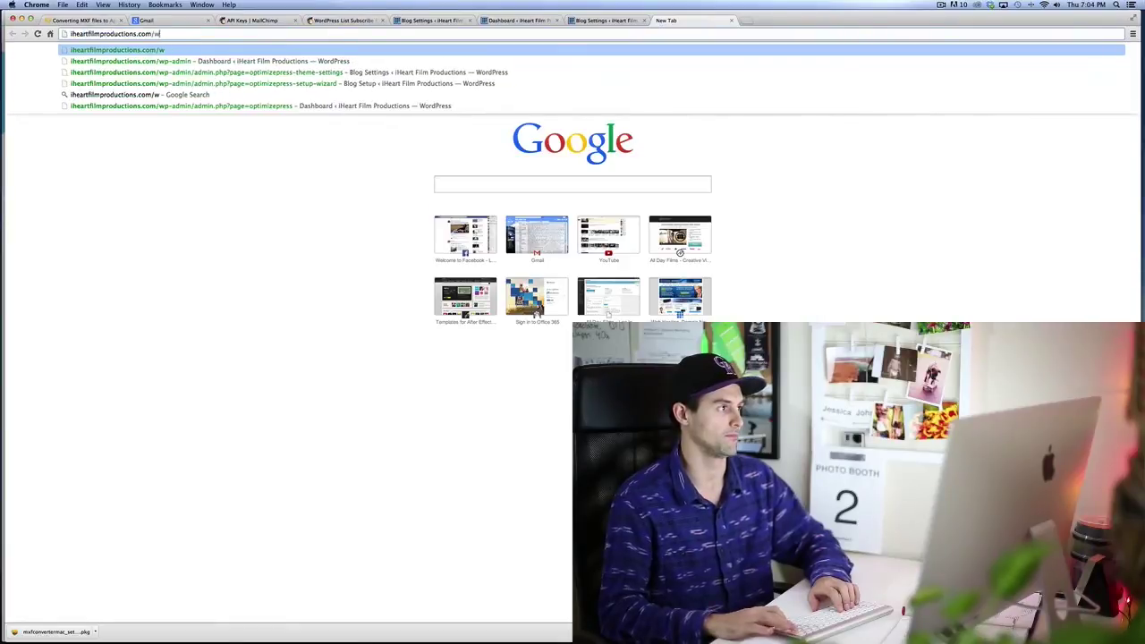
pyautogui.press('Return')
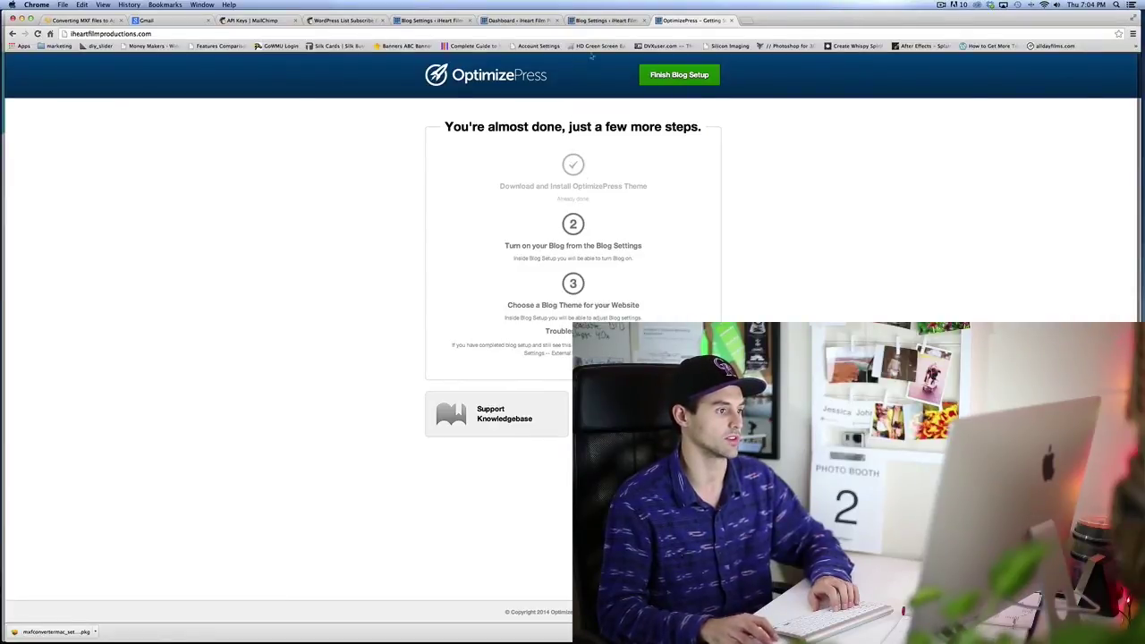
# - Back in Blog Settings, open Blog Setup and turn the blog on
pyautogui.click(606, 22)
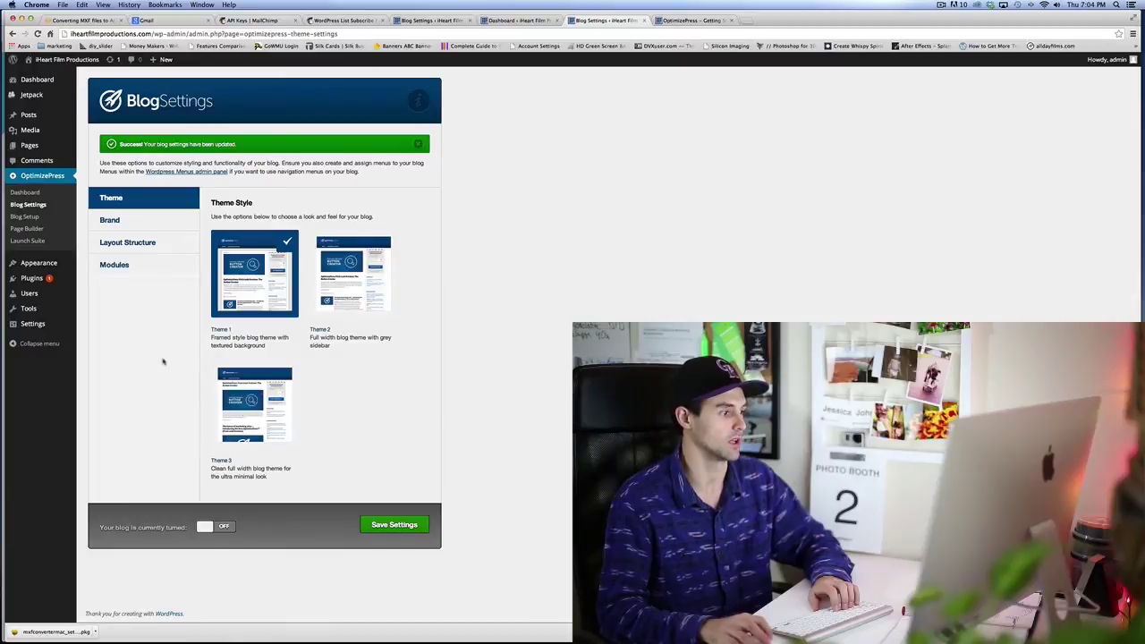
pyautogui.click(13, 224)
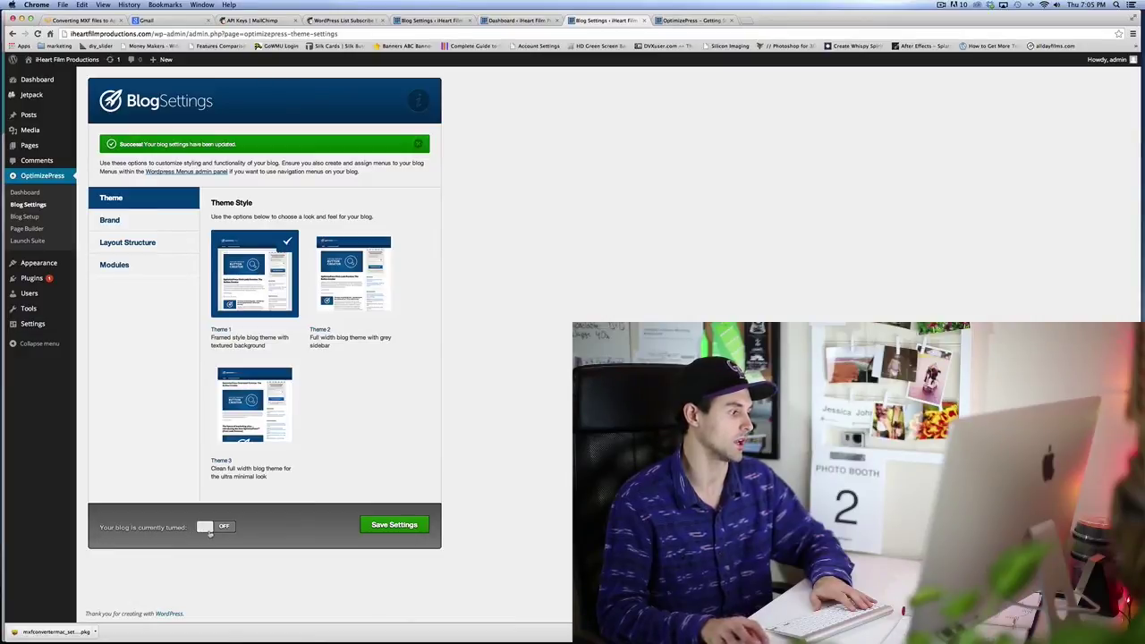
pyautogui.click(207, 529)
# - Save the blog as turned ON, check the site's homepage, then return to Blog Settings
pyautogui.click(384, 532)
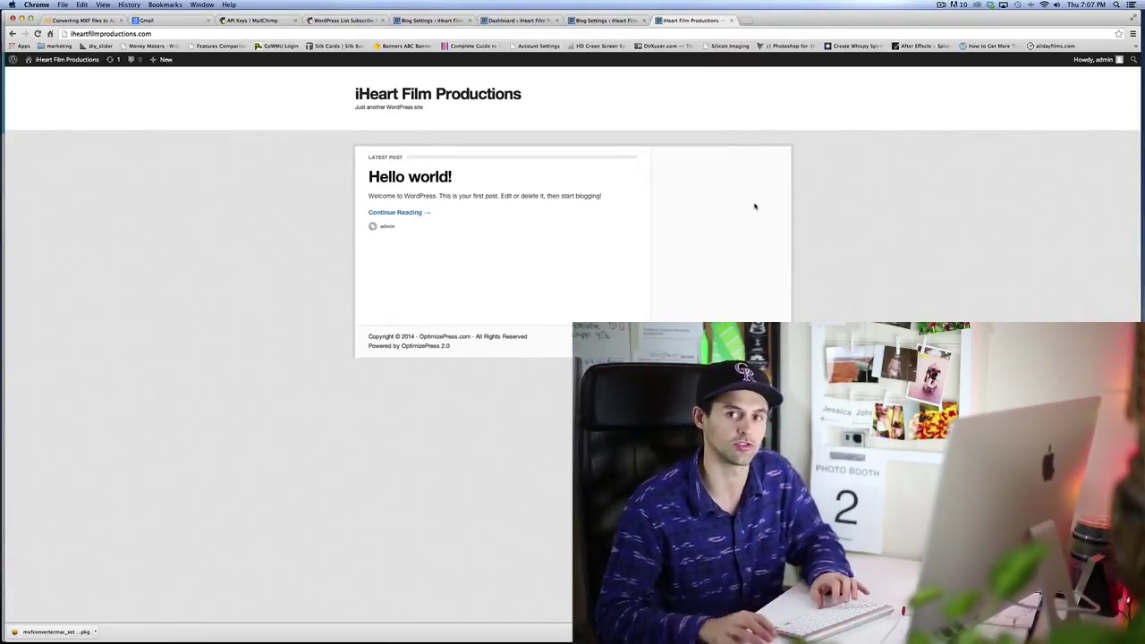
pyautogui.click(622, 20)
pyautogui.click(689, 21)
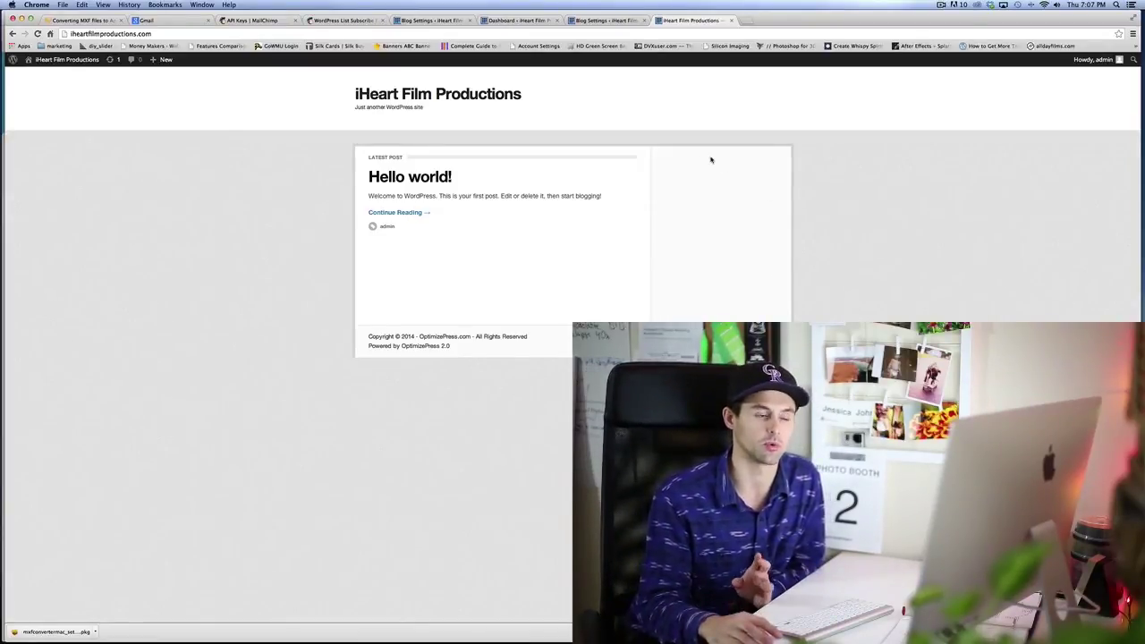
pyautogui.click(604, 21)
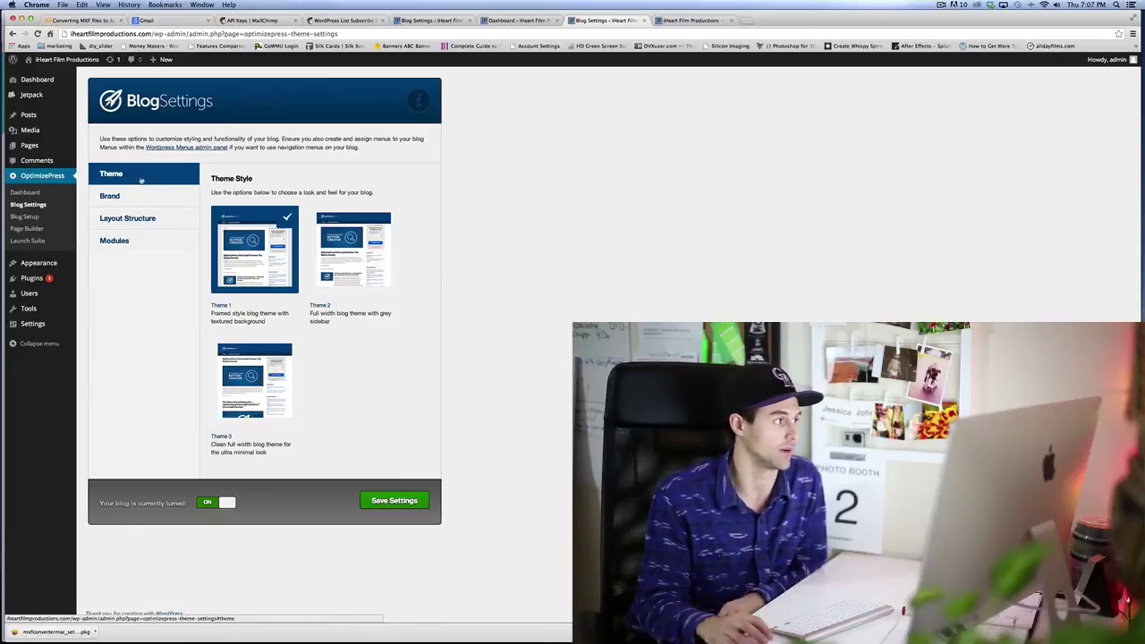
pyautogui.moveTo(52, 264)
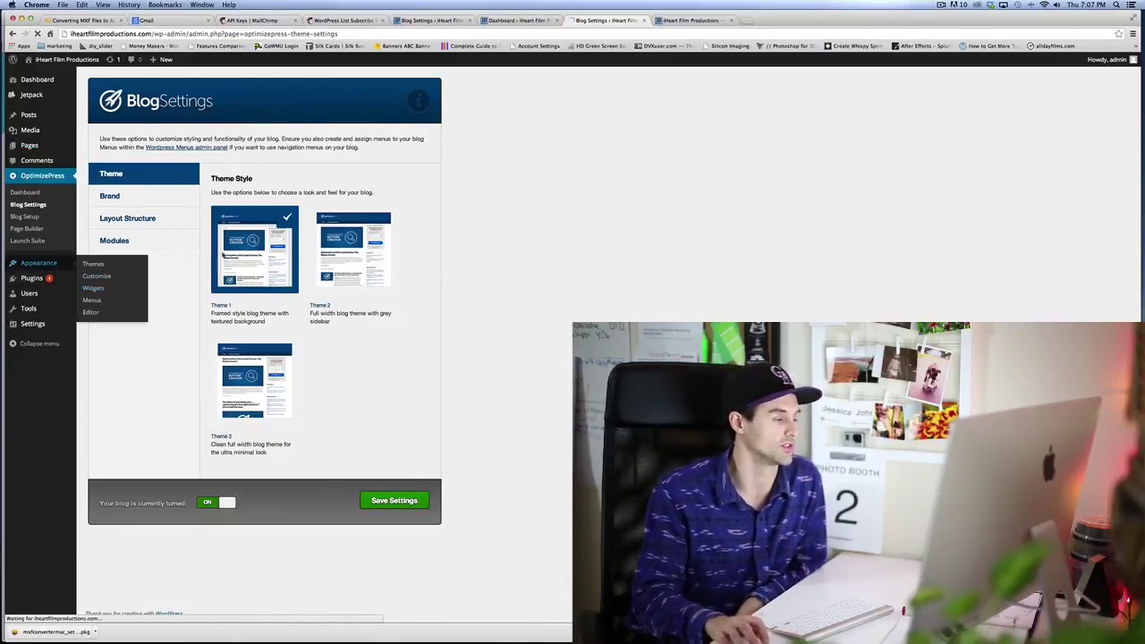
# - Add the OptimizePress: Sidebar Opt-in widget to the Sidebar on the Widgets page, save it, and return to the site tab
pyautogui.click(93, 288)
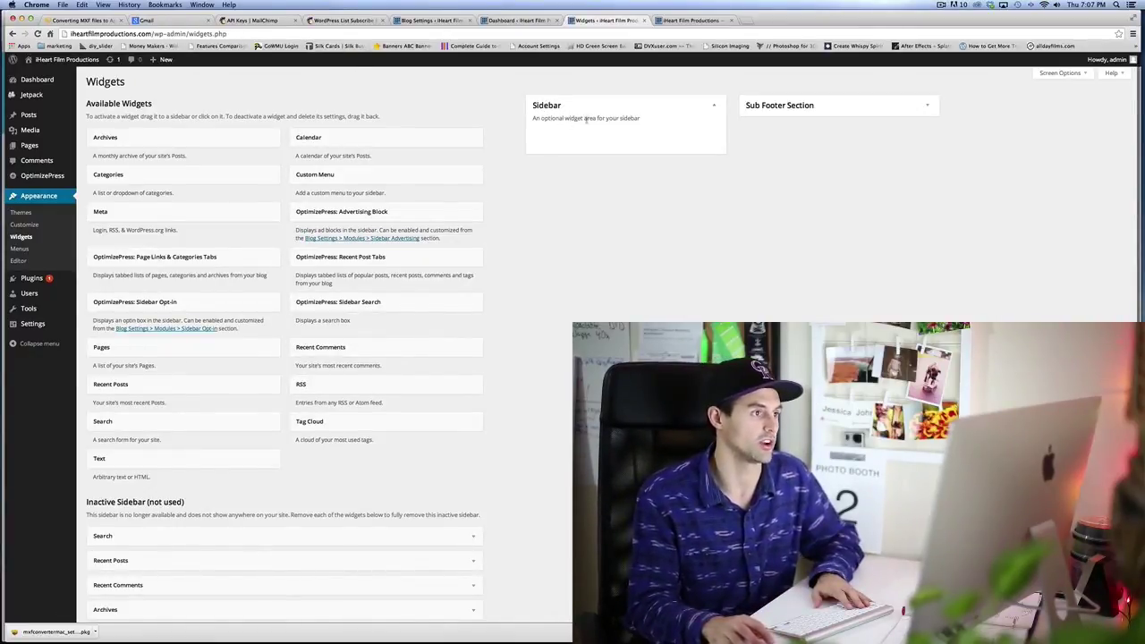
pyautogui.scroll(-2, 209, 435)
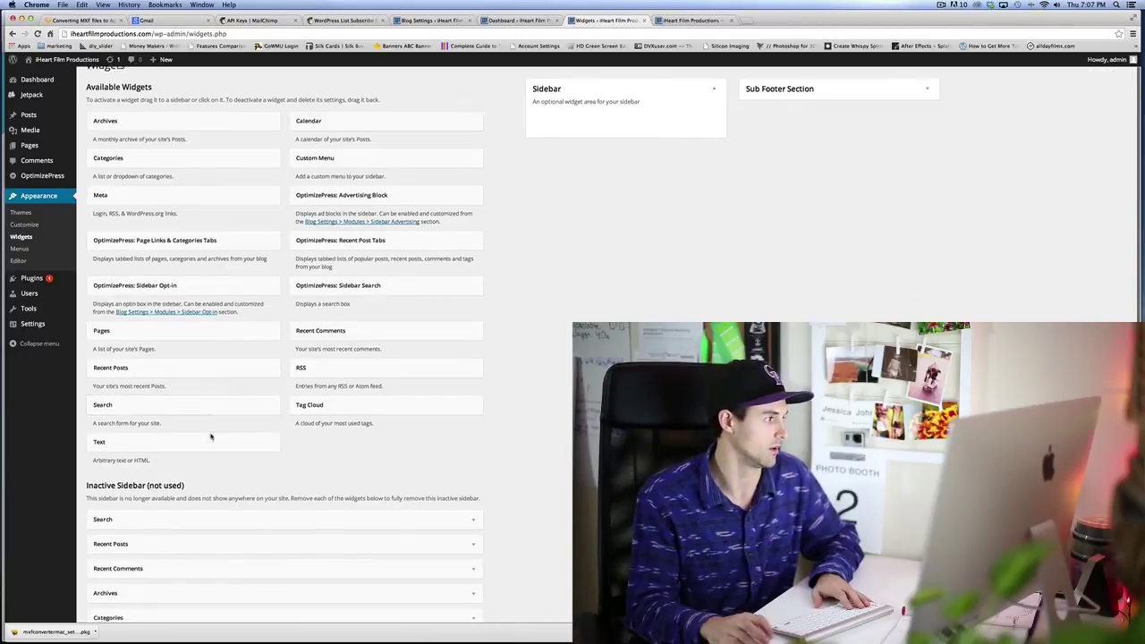
pyautogui.scroll(2, 209, 435)
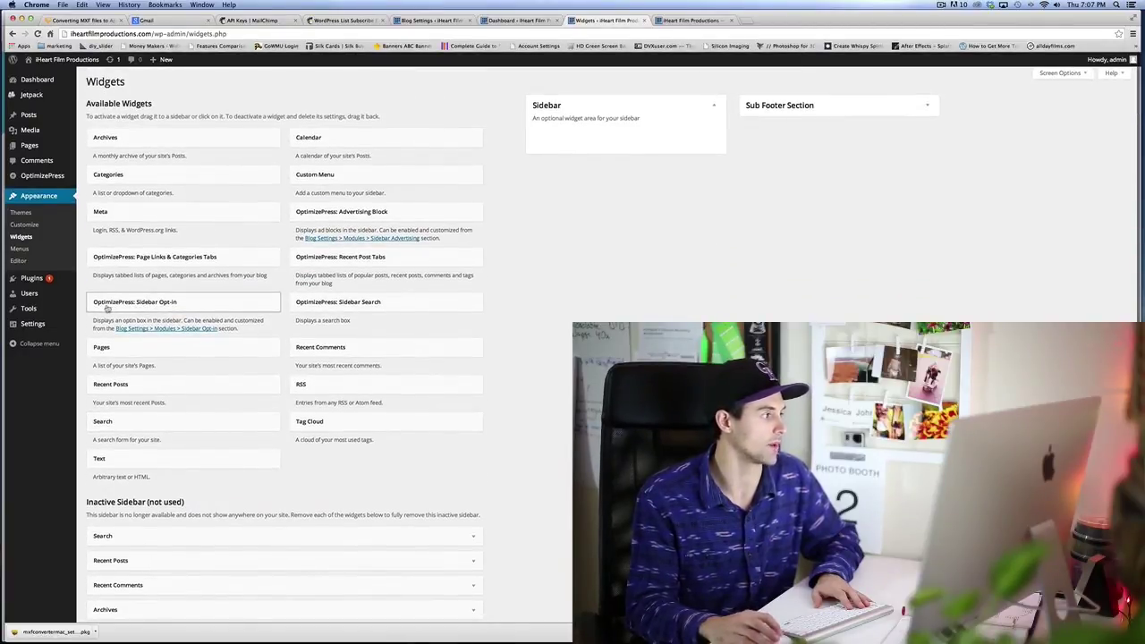
pyautogui.moveTo(106, 307); pyautogui.dragTo(547, 134)
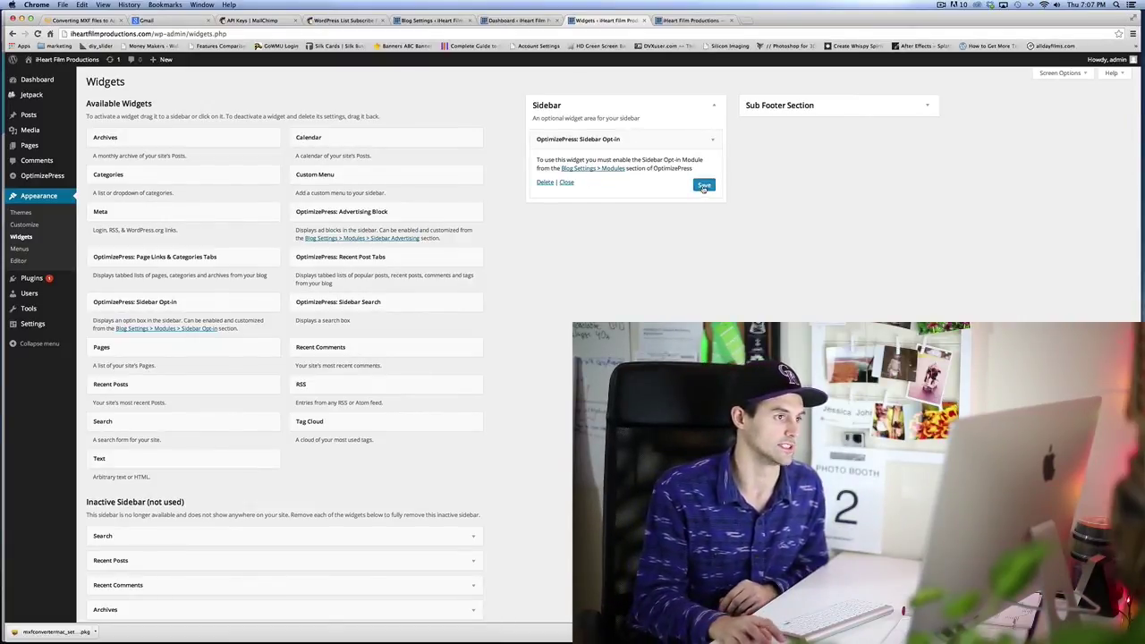
pyautogui.click(704, 185)
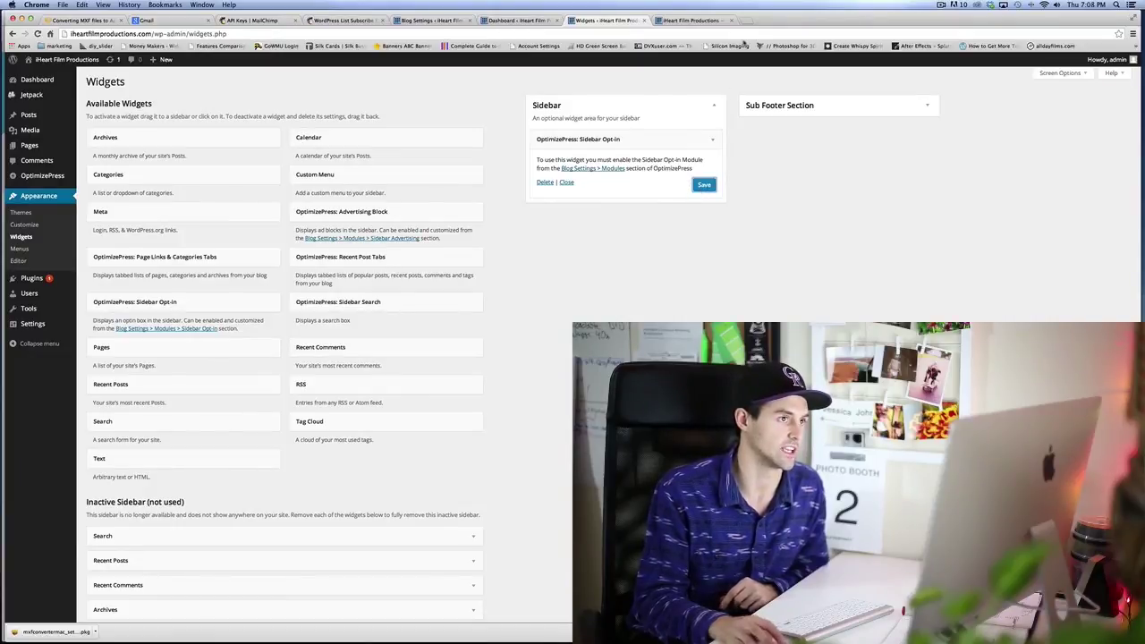
pyautogui.click(691, 19)
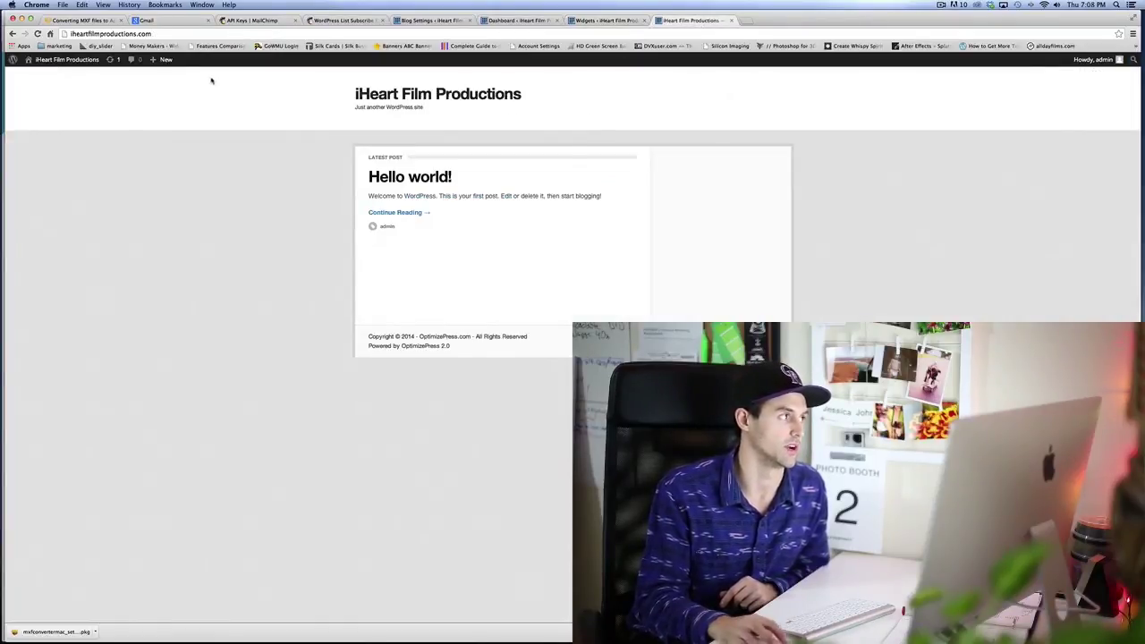
# - Reload the front page to show the light-blue sign-up form with its 'Click here to enter!' button in the sidebar
pyautogui.click(36, 33)
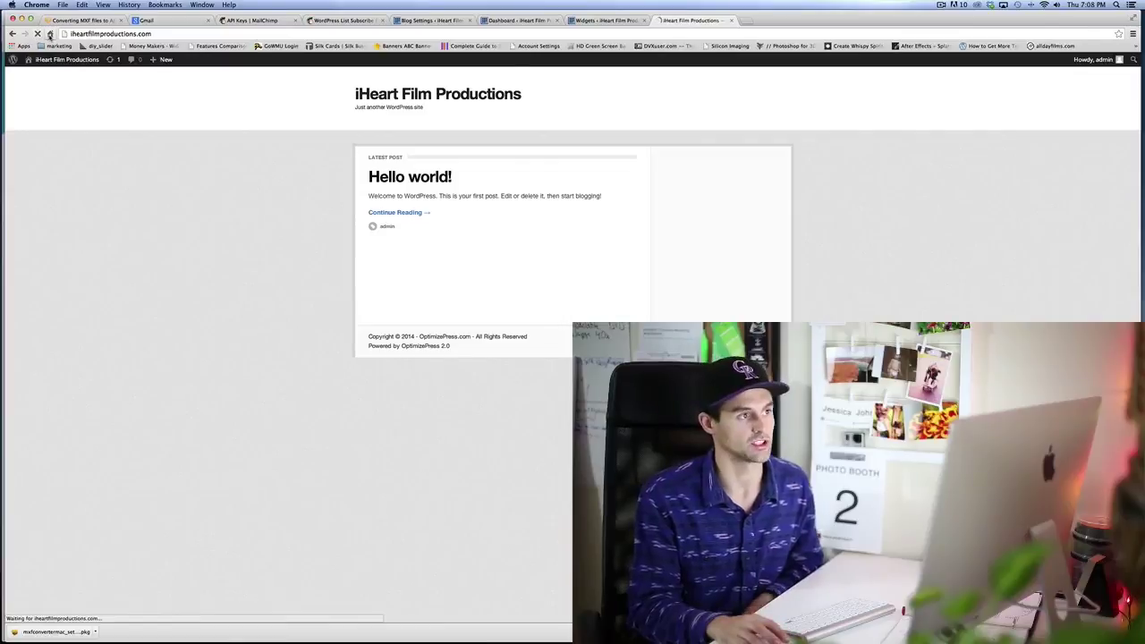